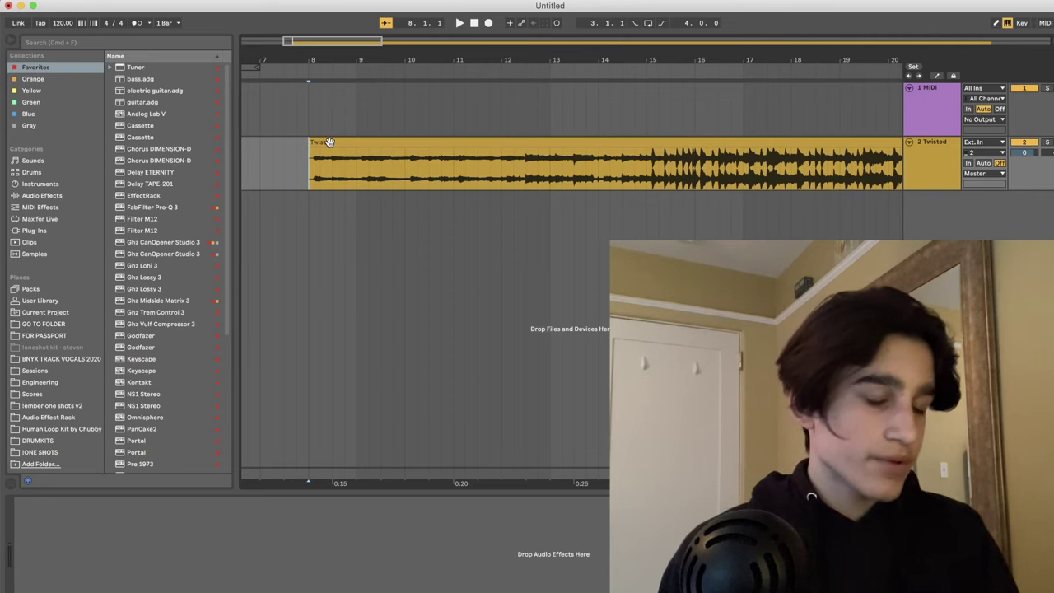
Chop the Twisted clip into three sections, cutting at bar 49, each moved onto its own track.
double_click(332, 143)
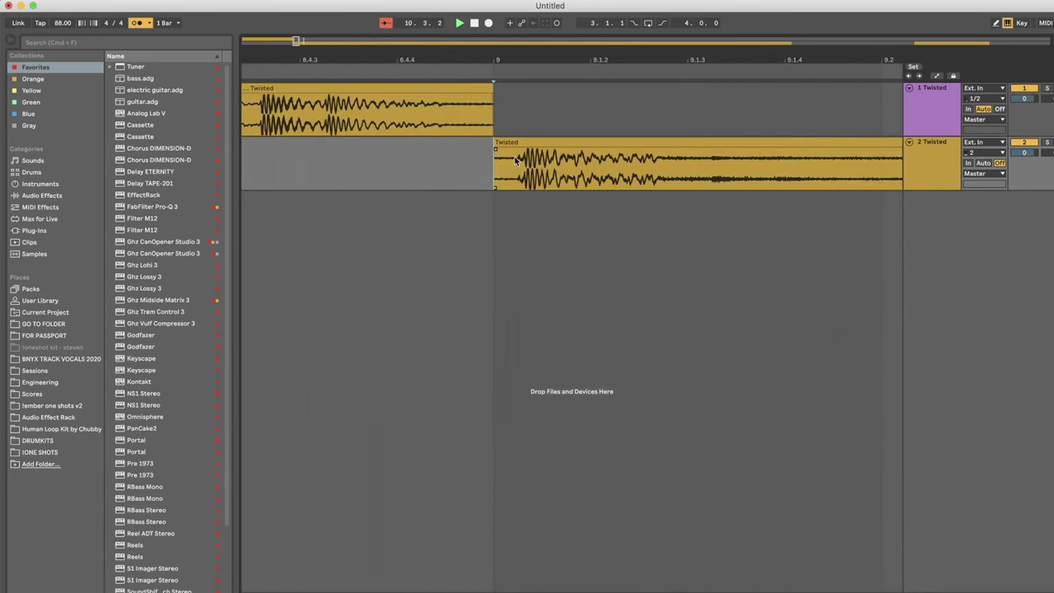
mouse_move(505, 143)
mouse_down()
mouse_move(504, 154)
mouse_move(459, 161)
mouse_up()
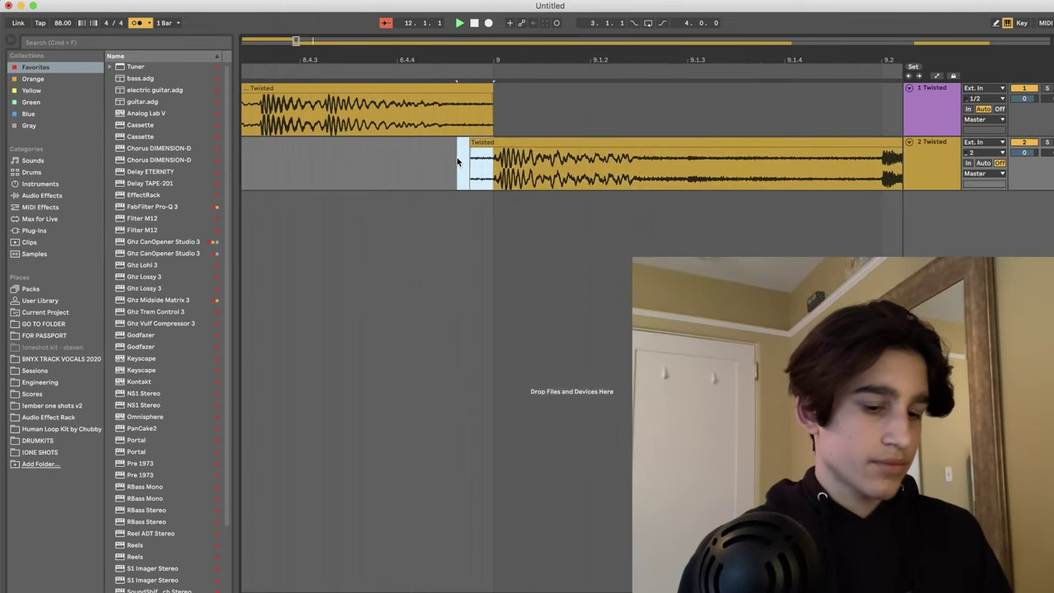
key(minus)
key(minus)
key(minus)
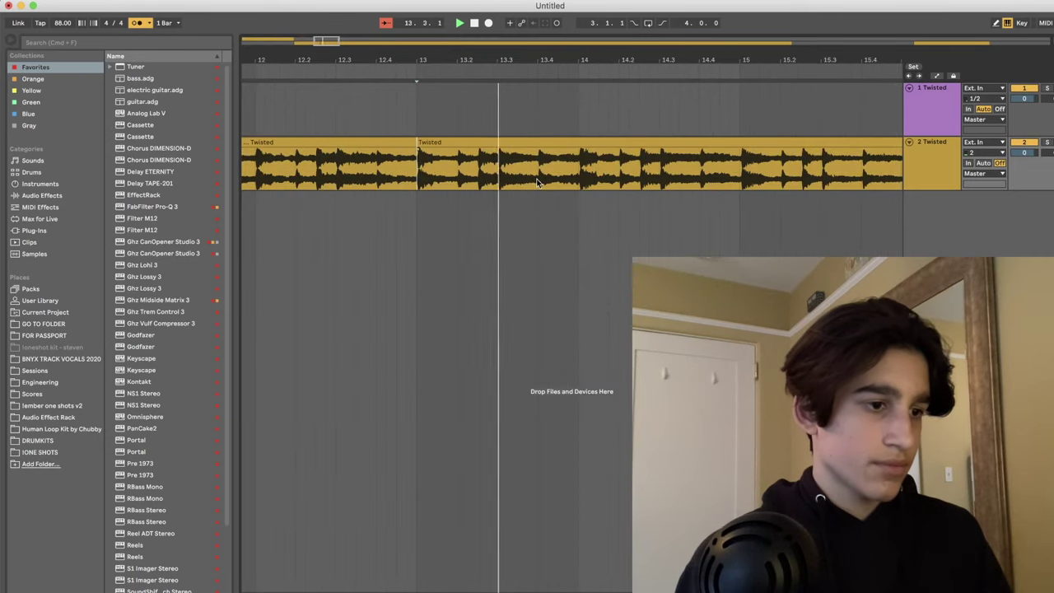
key(z)
key(minus)
key(minus)
click(587, 169)
drag(585, 169, 329, 169)
key(z)
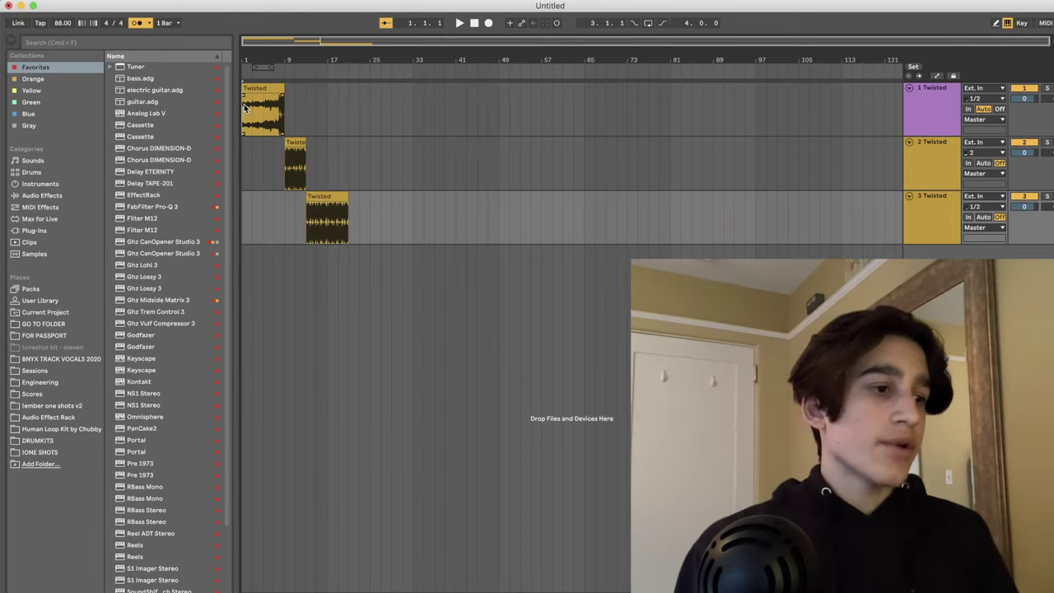
Review the second and third Twisted section clips, marking where the third section starts.
scroll(244, 107, up, 5)
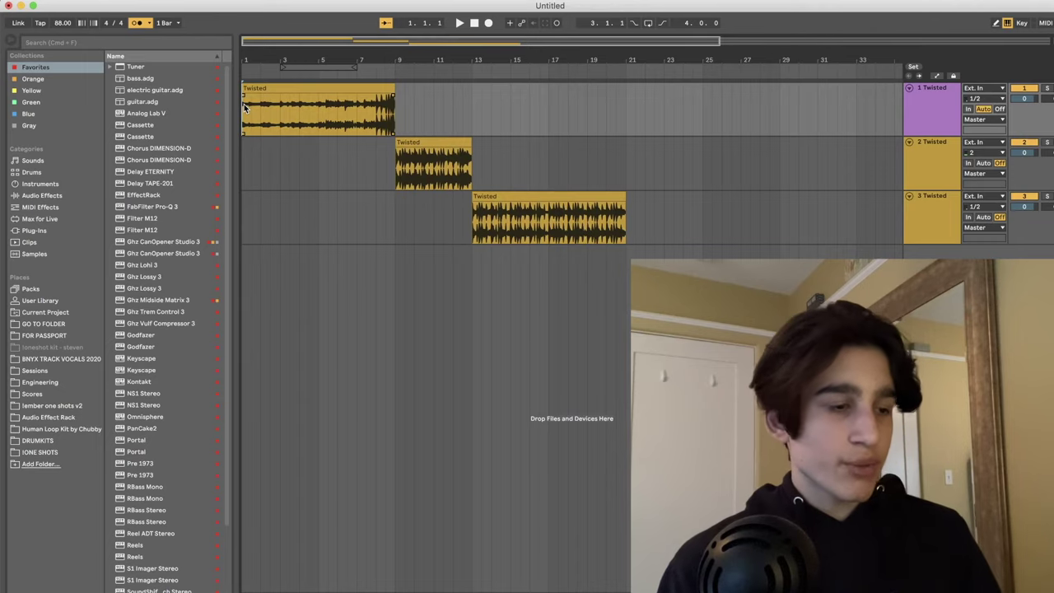
click(466, 163)
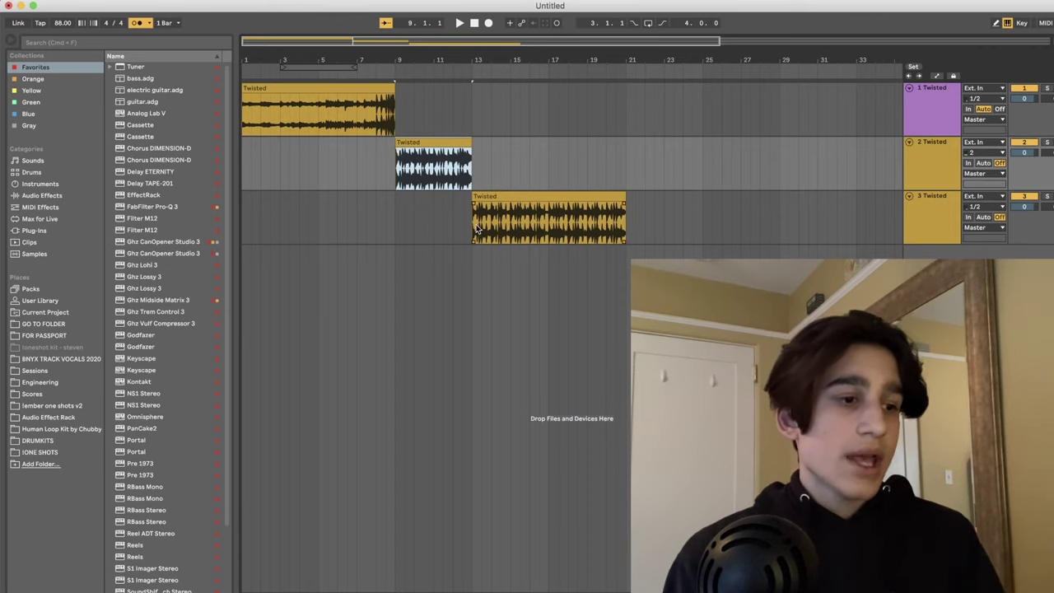
drag(475, 229, 559, 227)
click(626, 227)
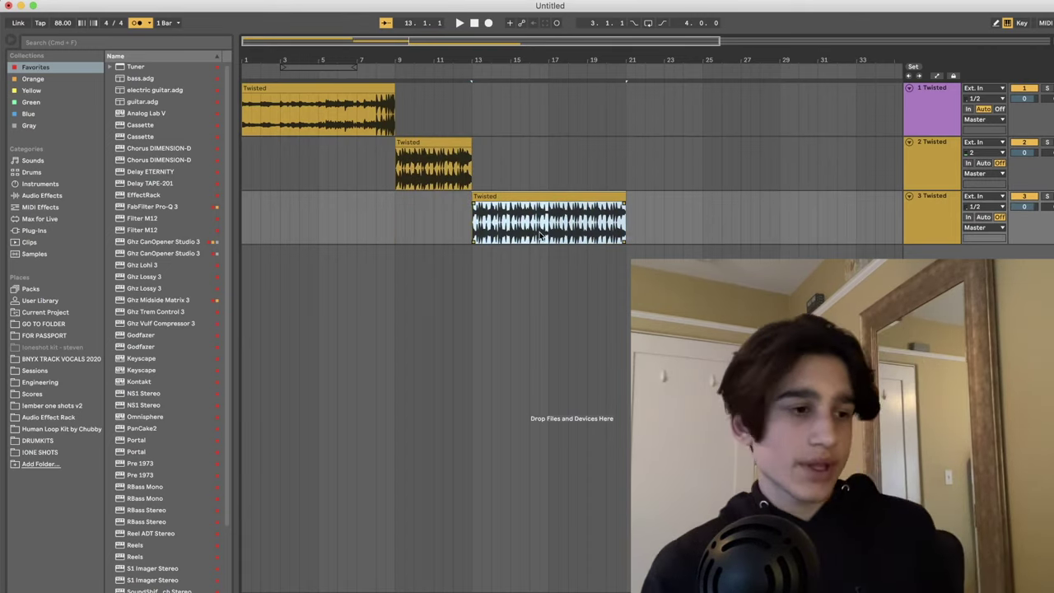
Warp the first Twisted section in Complex mode and check playback from bar 1.
double_click(384, 108)
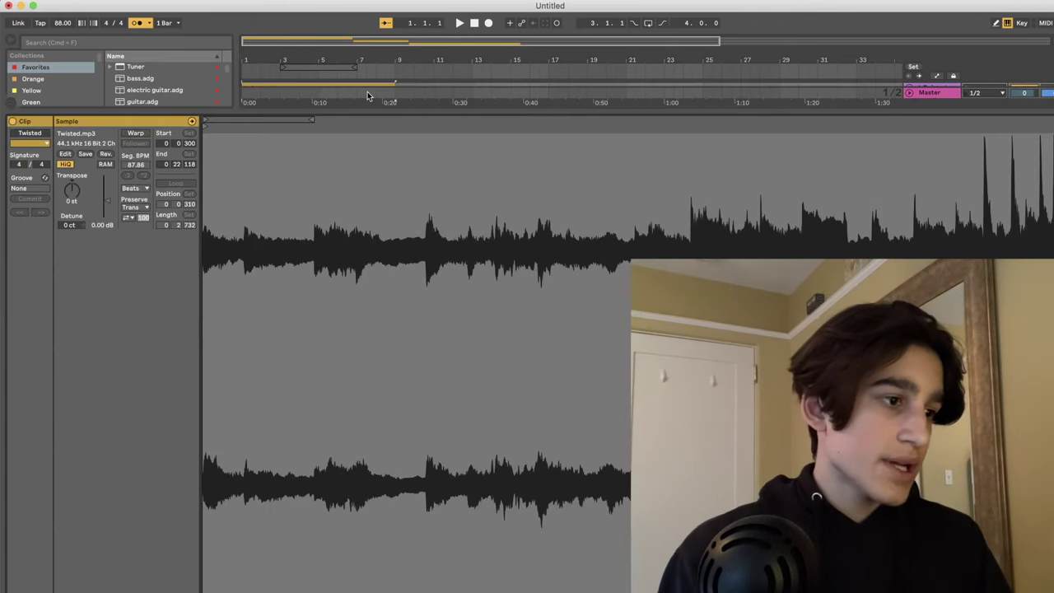
click(134, 134)
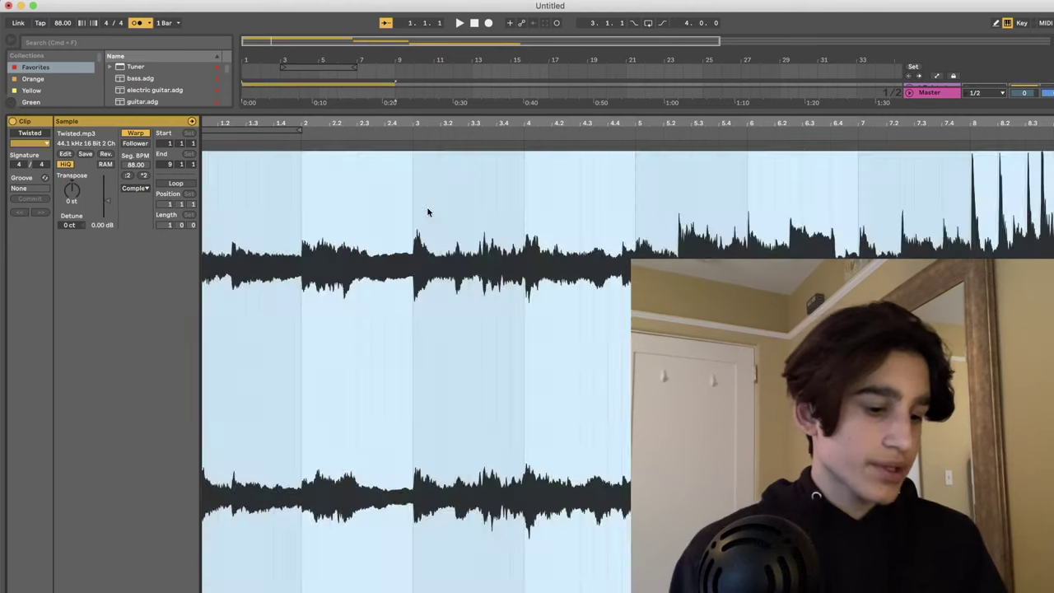
scroll(427, 212, up, 5)
scroll(263, 219, down, 5)
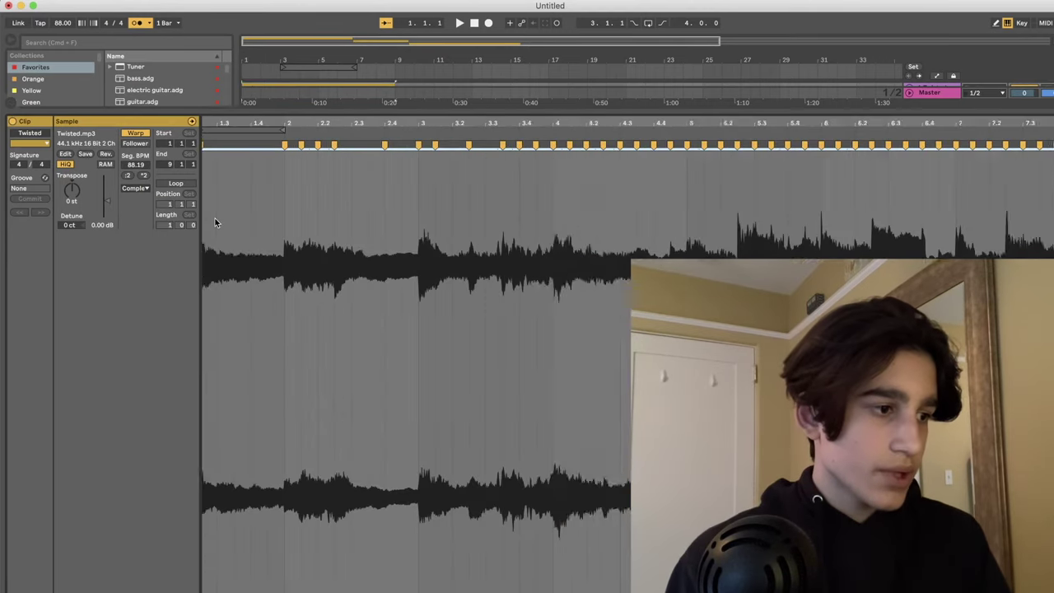
key(space)
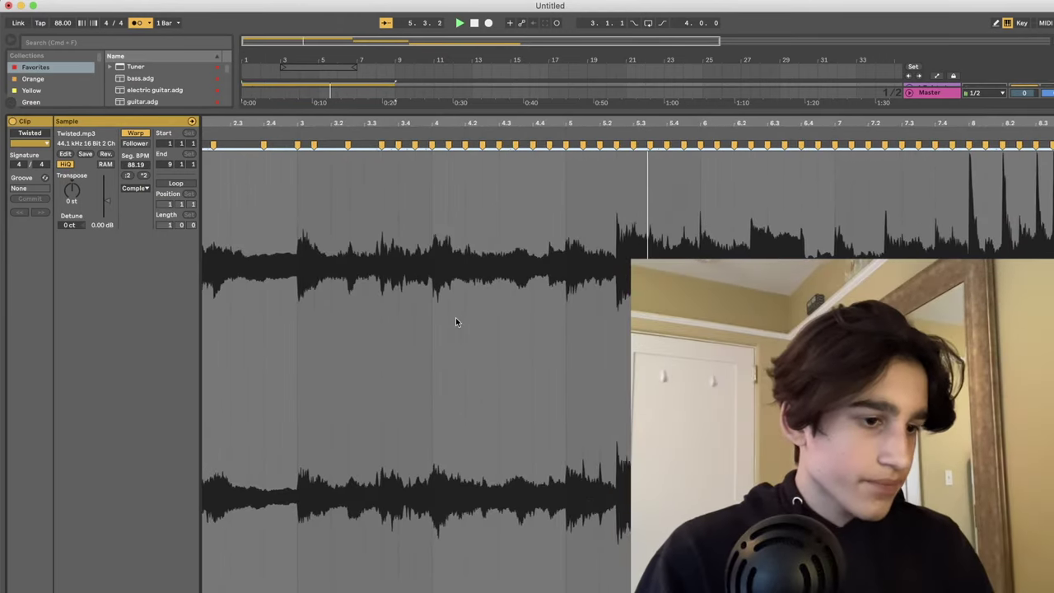
key(super+alt+l)
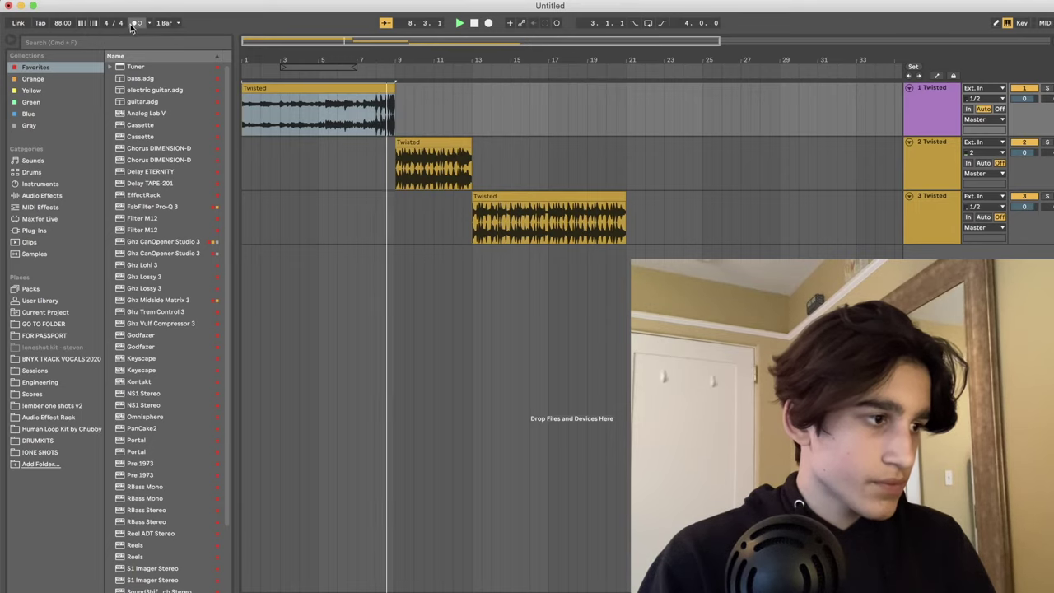
Select the intro and hook tracks for export.
scroll(395, 154, up, 5)
scroll(395, 154, up, 5)
scroll(397, 150, up, 2)
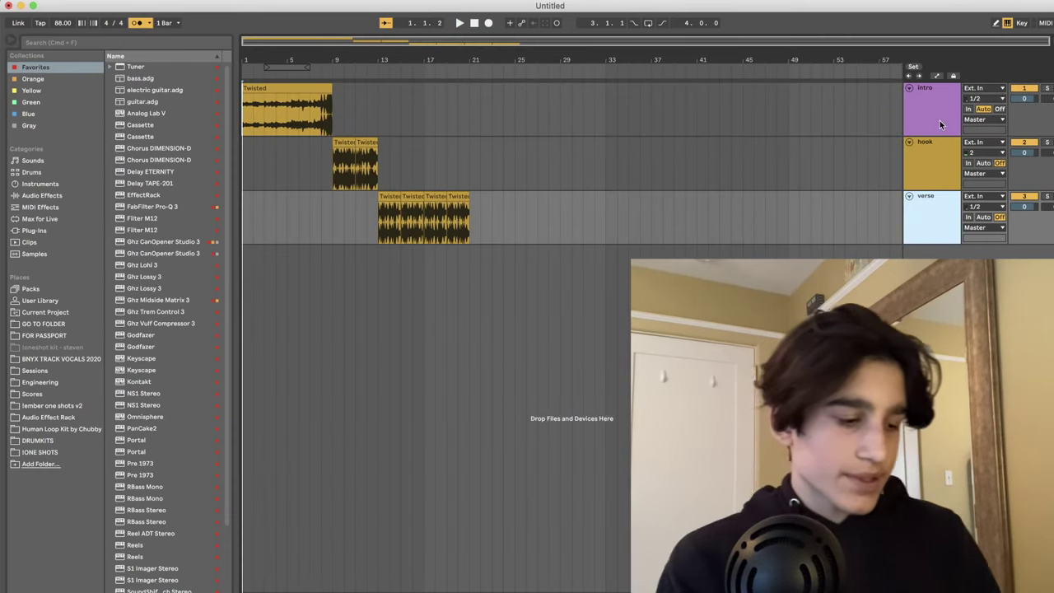
click(939, 120)
shift+click(954, 200)
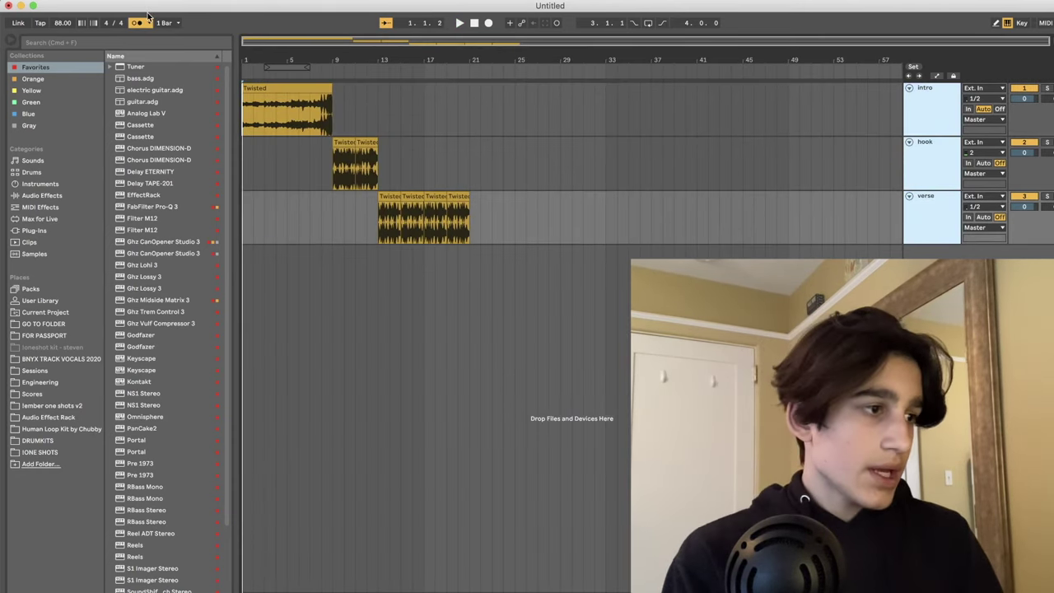
Export all individual tracks as WAVs and drop hook, intro and verse into FL Studio.
click(70, 1)
click(76, 151)
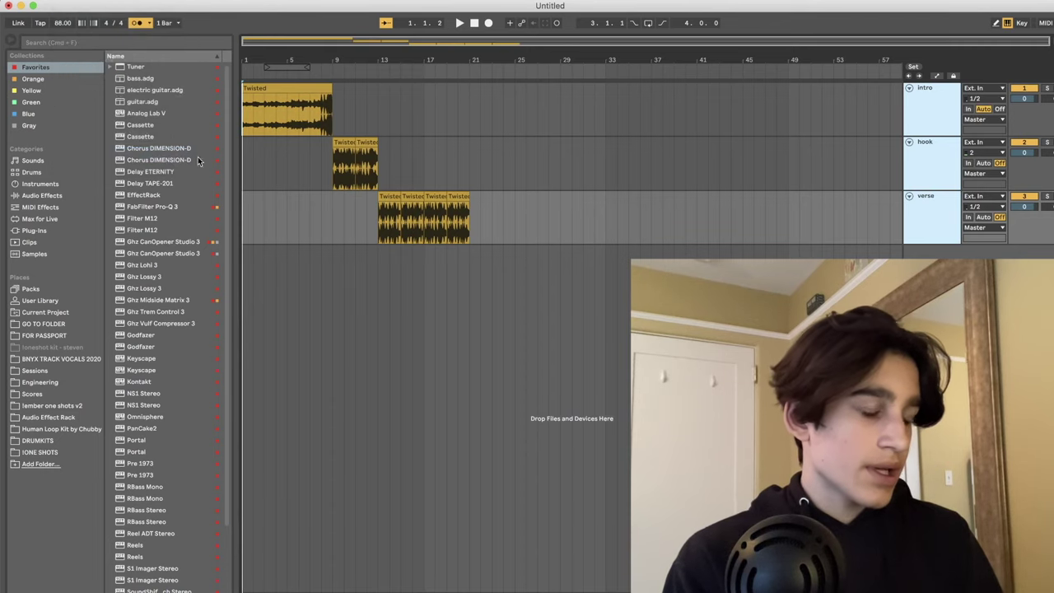
click(585, 154)
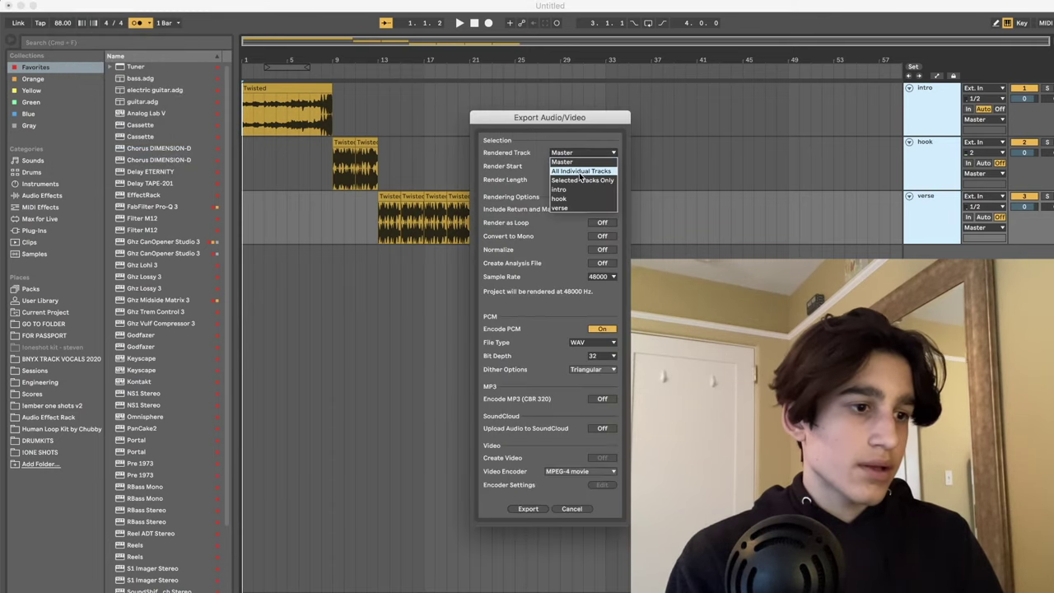
click(580, 172)
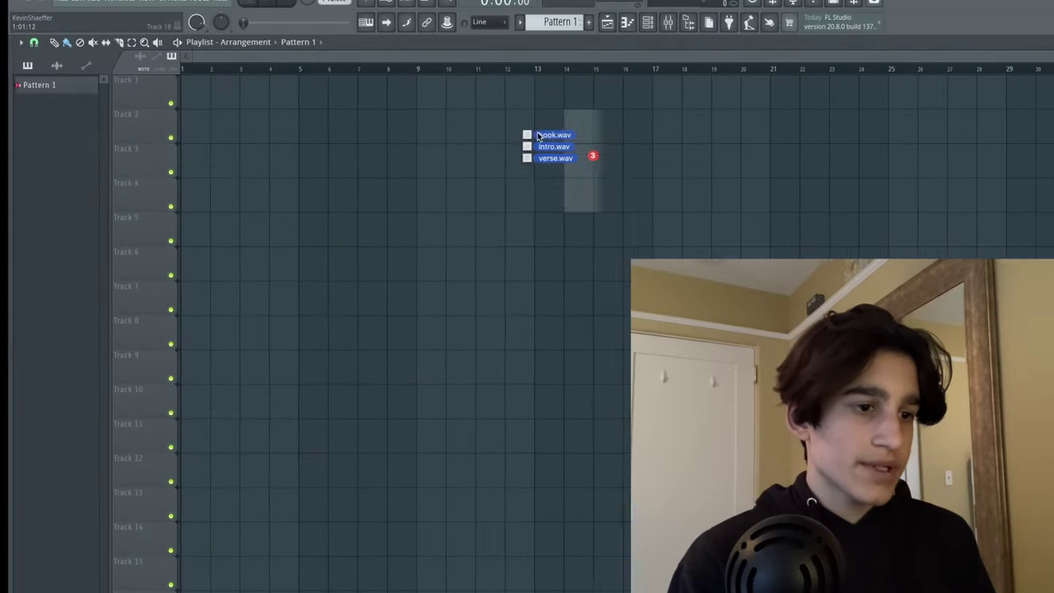
drag(720, 157, 358, 153)
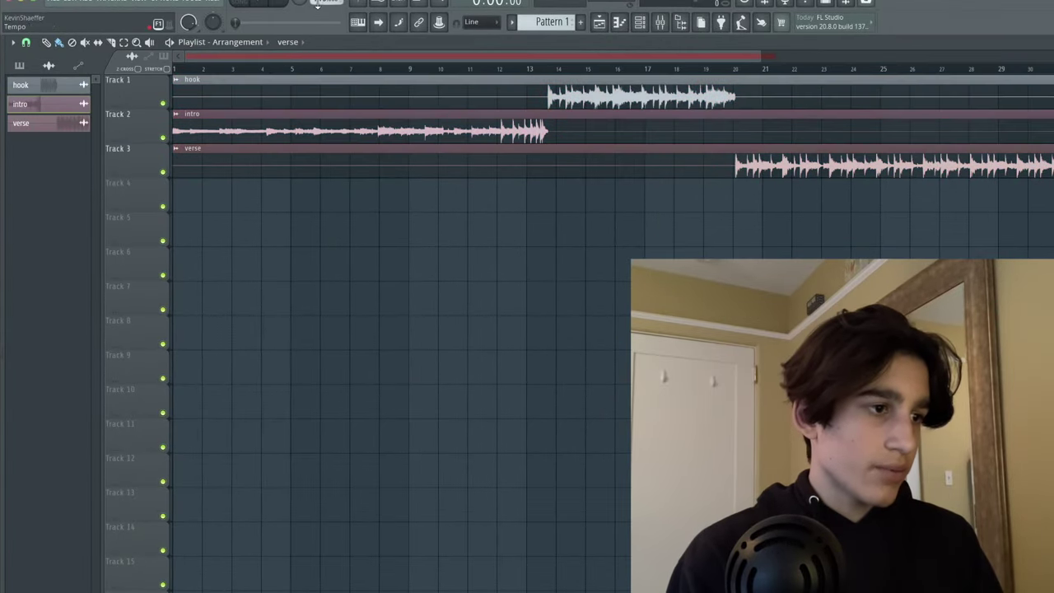
Set the intro sample's time stretching mode to Stretch.
double_click(325, 140)
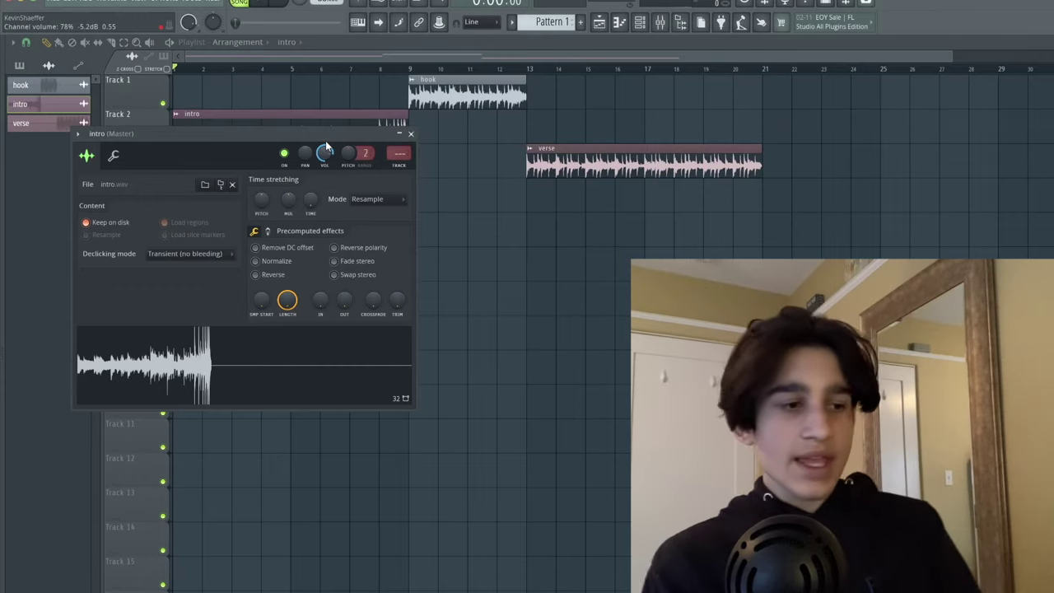
click(359, 199)
click(362, 234)
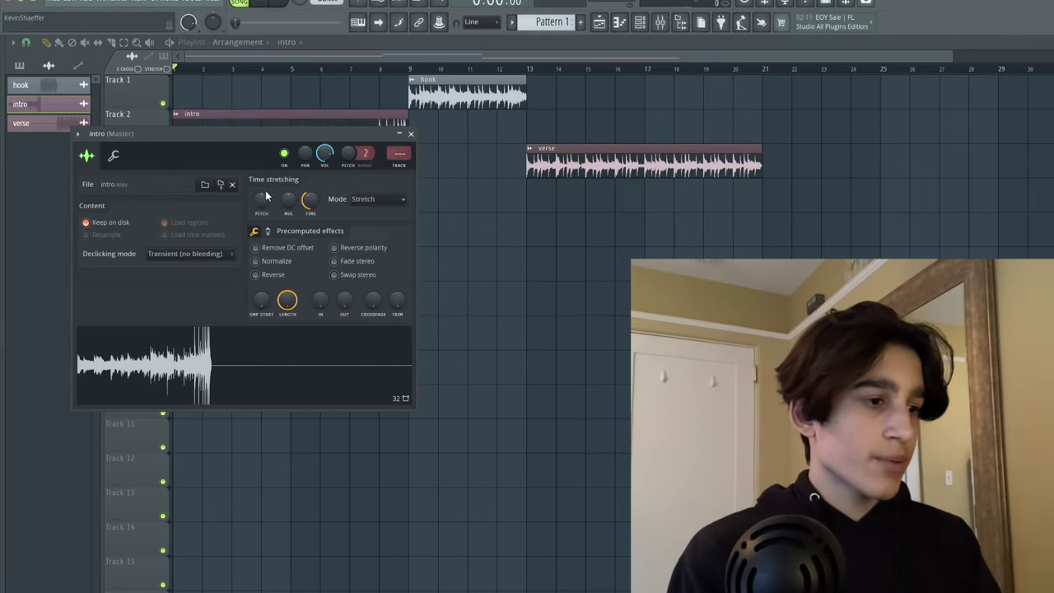
click(475, 80)
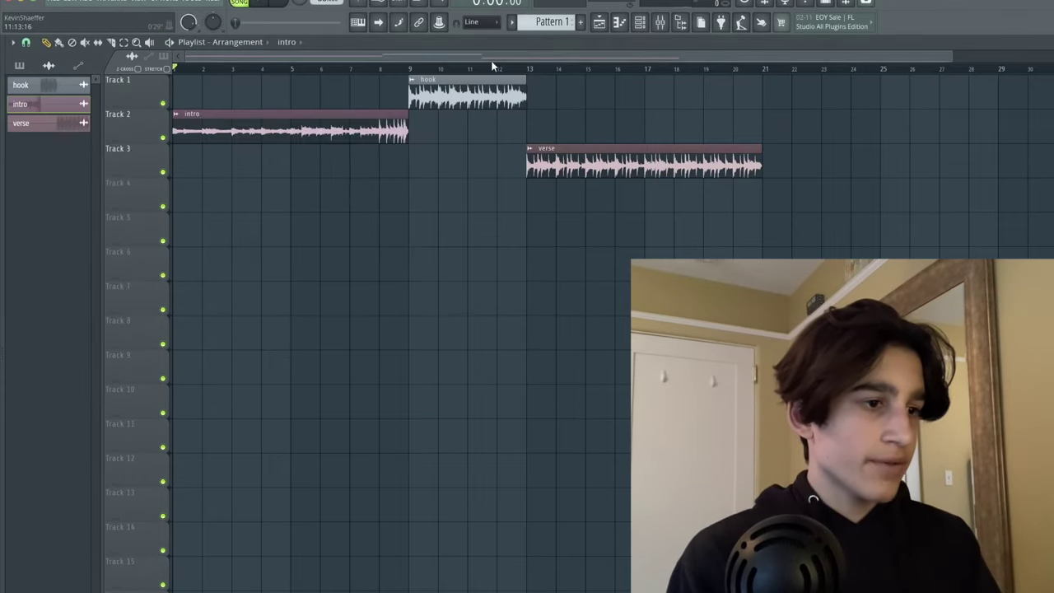
Set the hook sample's time stretching mode to Stretch.
double_click(470, 76)
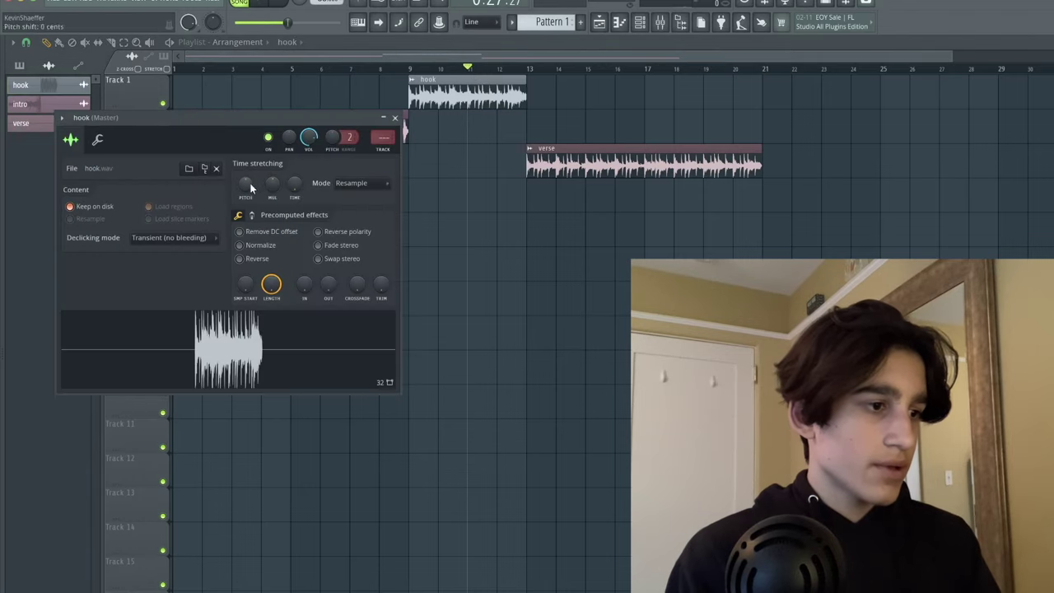
click(365, 184)
click(353, 219)
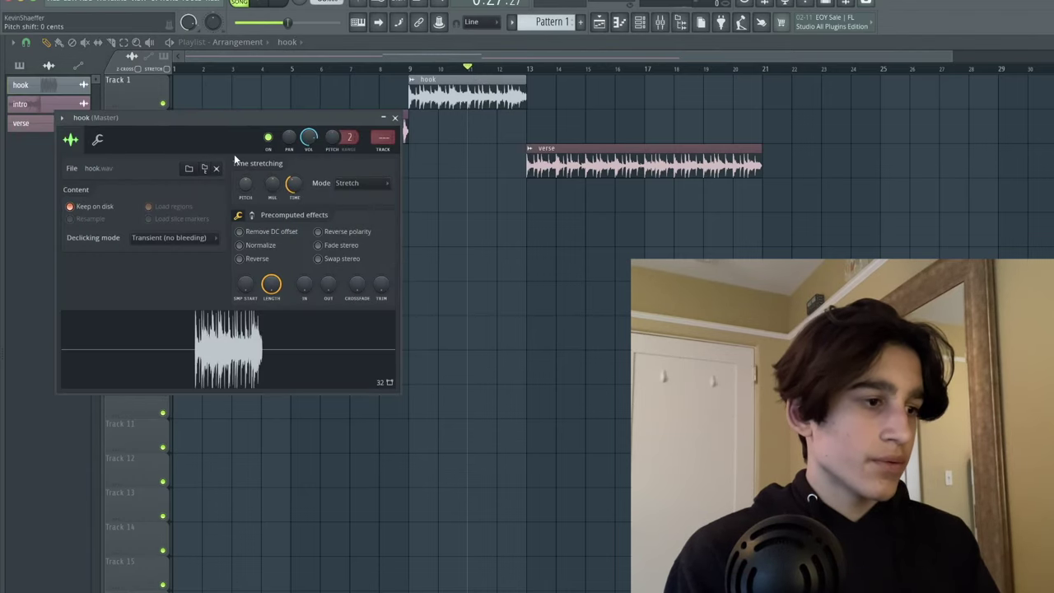
scroll(407, 92, up, 2)
scroll(406, 93, up, 3)
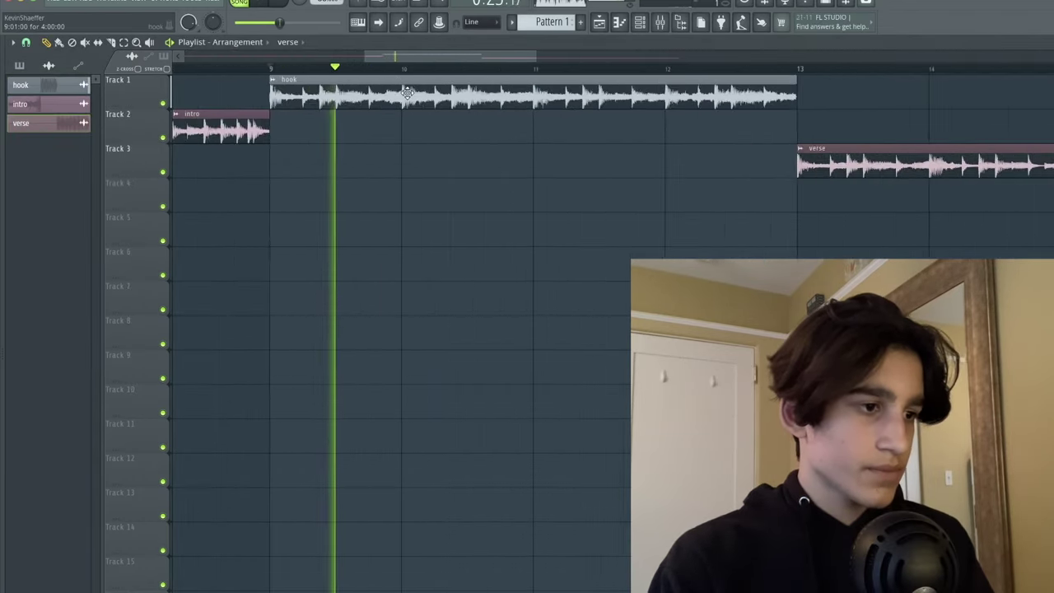
scroll(266, 83, up, 4)
scroll(265, 83, down, 3)
scroll(266, 82, down, 6)
scroll(266, 82, down, 1)
Move the verse clip to about bar 15 and add a second hook clip after the first.
click(476, 71)
drag(528, 166, 631, 166)
click(482, 91)
key(space)
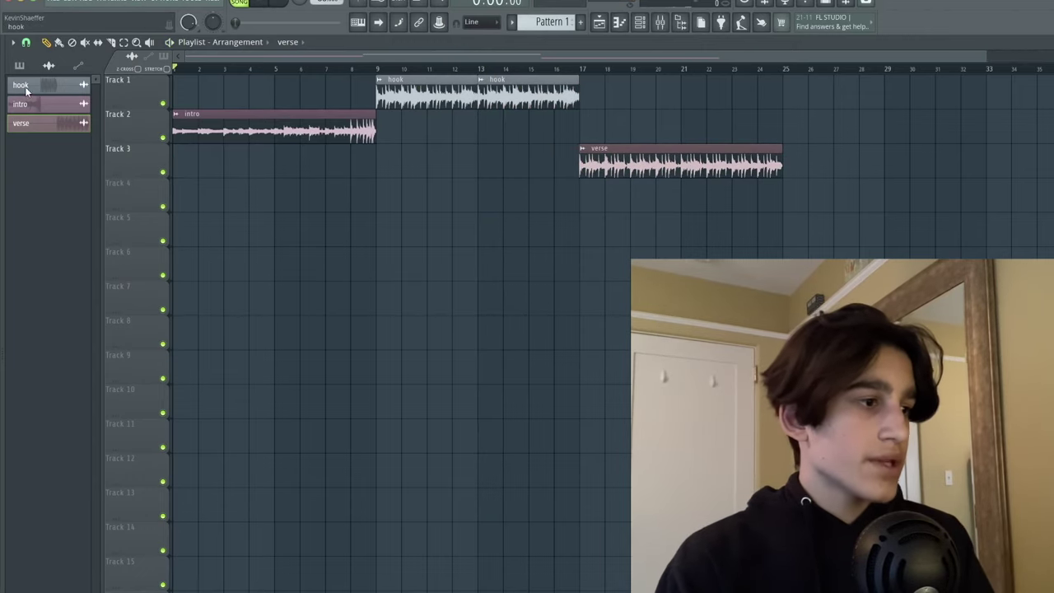
Route hook, intro and verse to their own mixer inserts and load Fruity Parametric EQ 2 on intro.
click(656, 22)
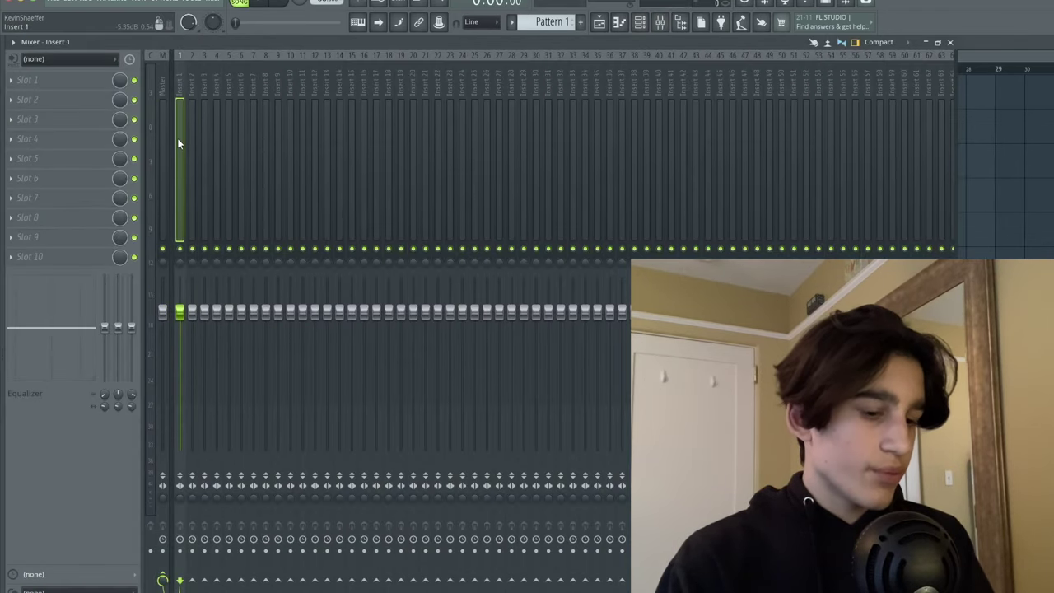
key(F9)
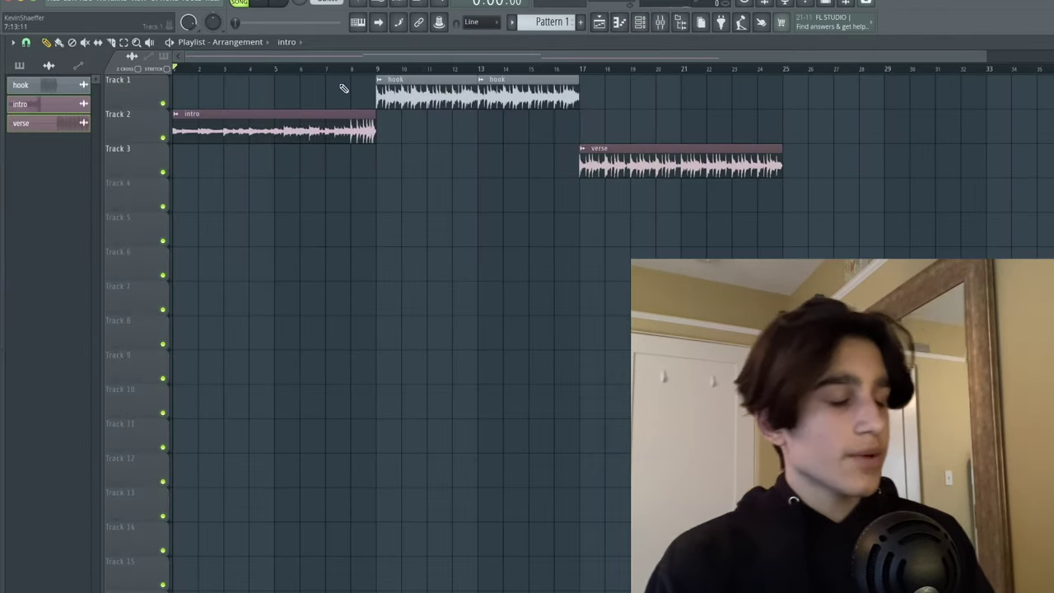
click(659, 21)
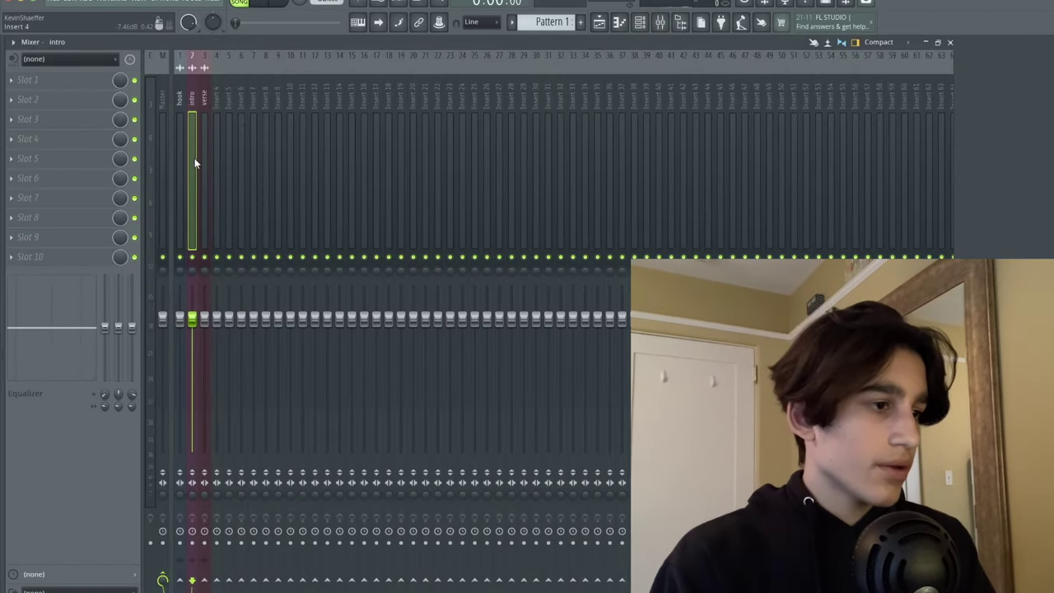
click(98, 158)
mouse_move(194, 83)
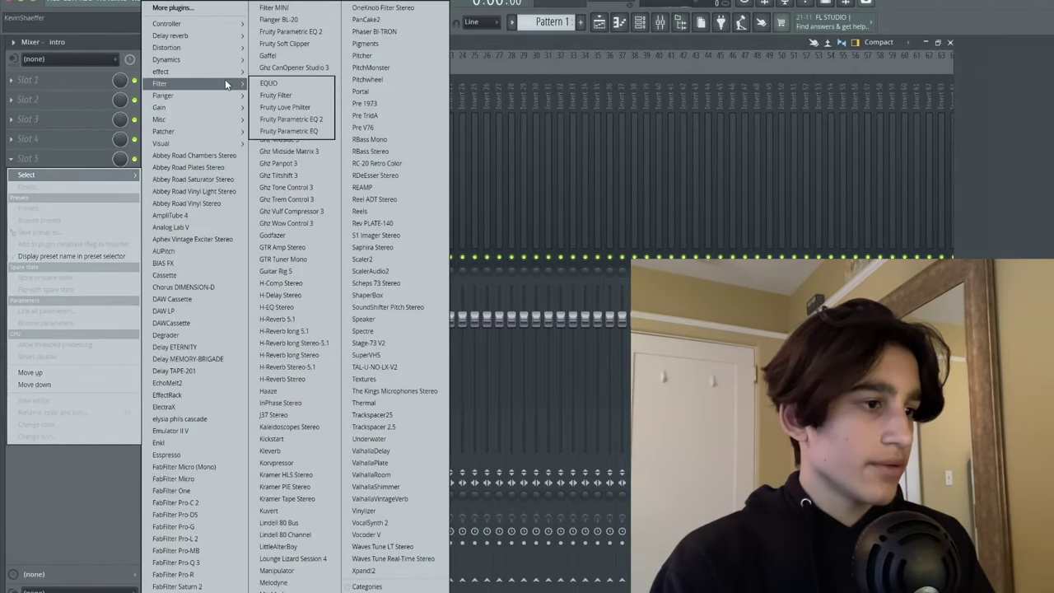
click(323, 123)
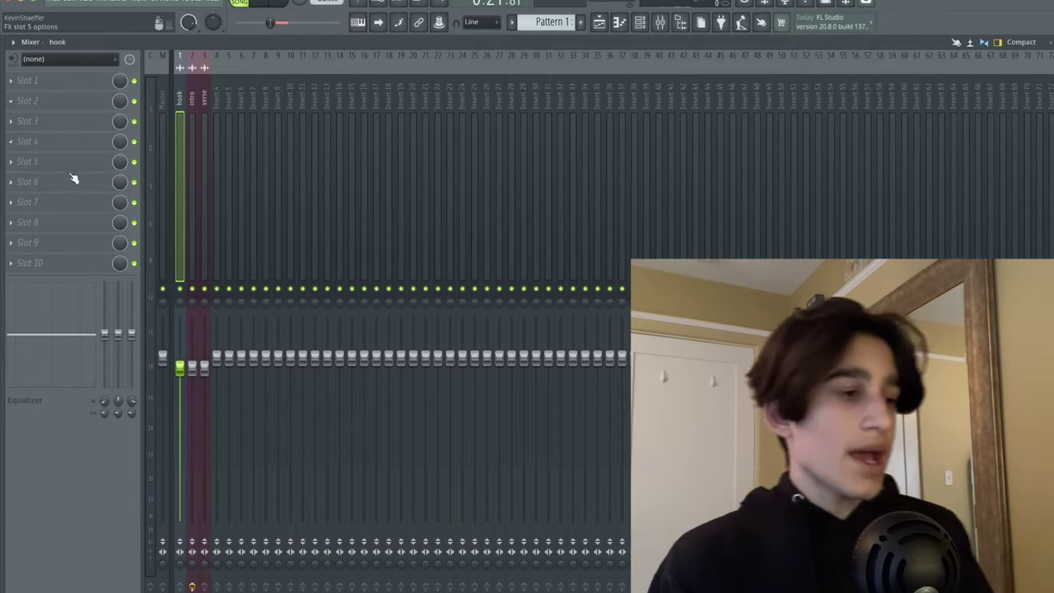
Load FabFilter Pro-Q 3 on the hook insert with the Band Pass Wide preset at 96 dB/oct.
click(74, 202)
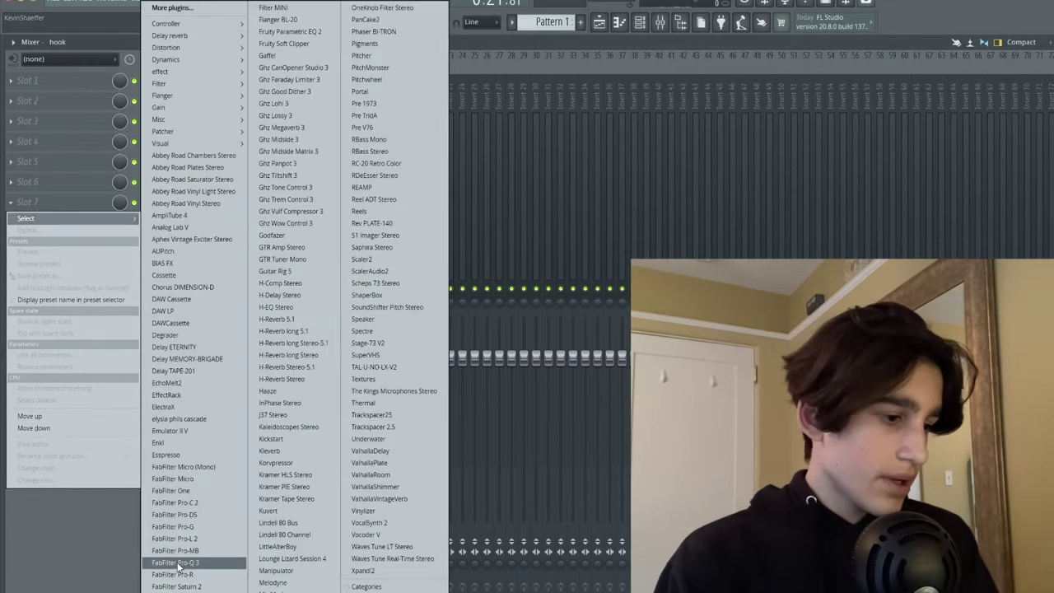
click(175, 562)
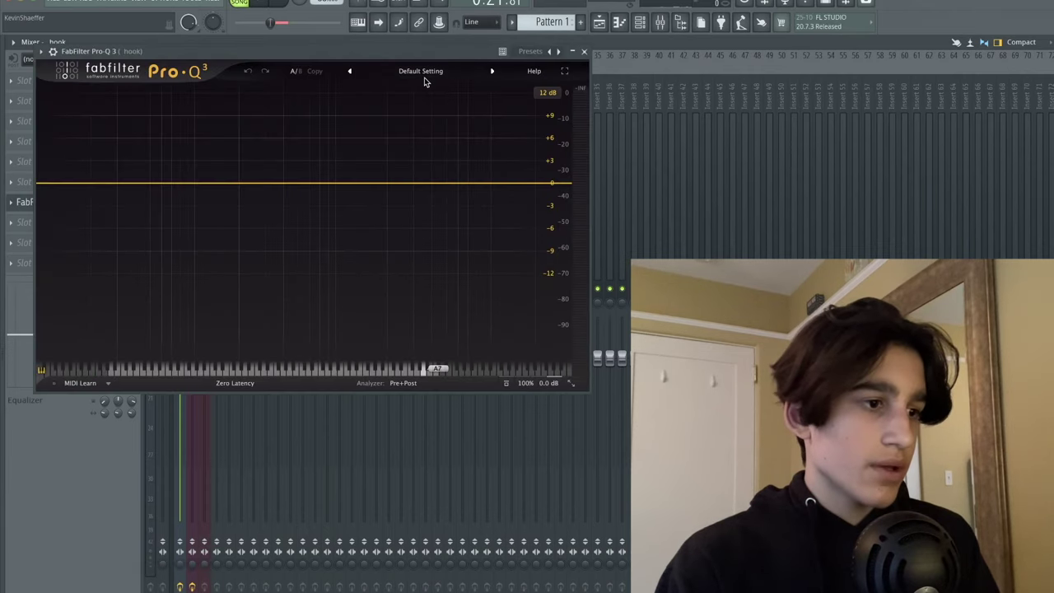
click(423, 74)
click(403, 134)
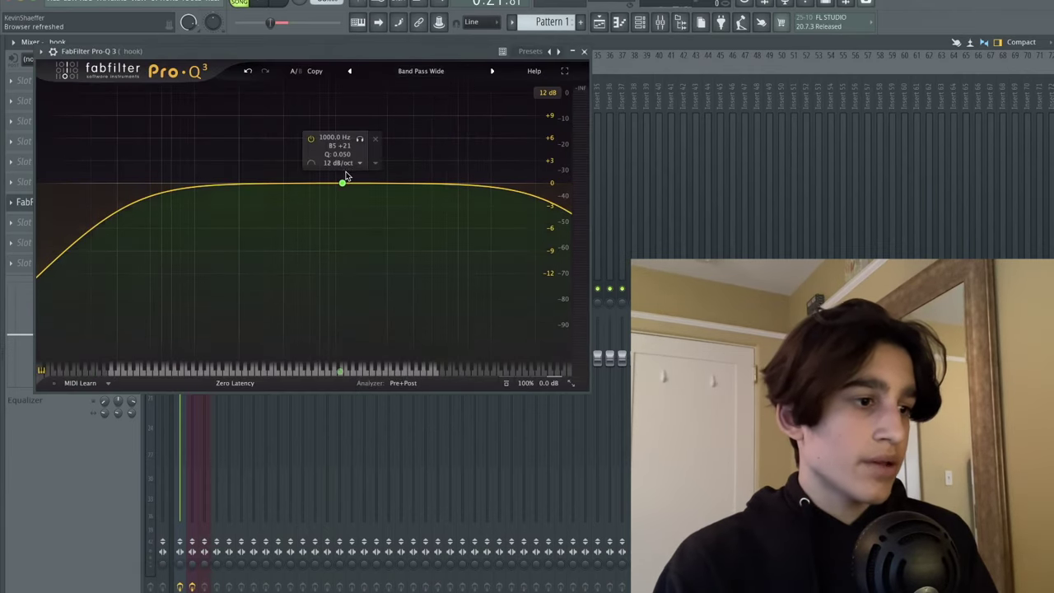
click(344, 163)
click(339, 237)
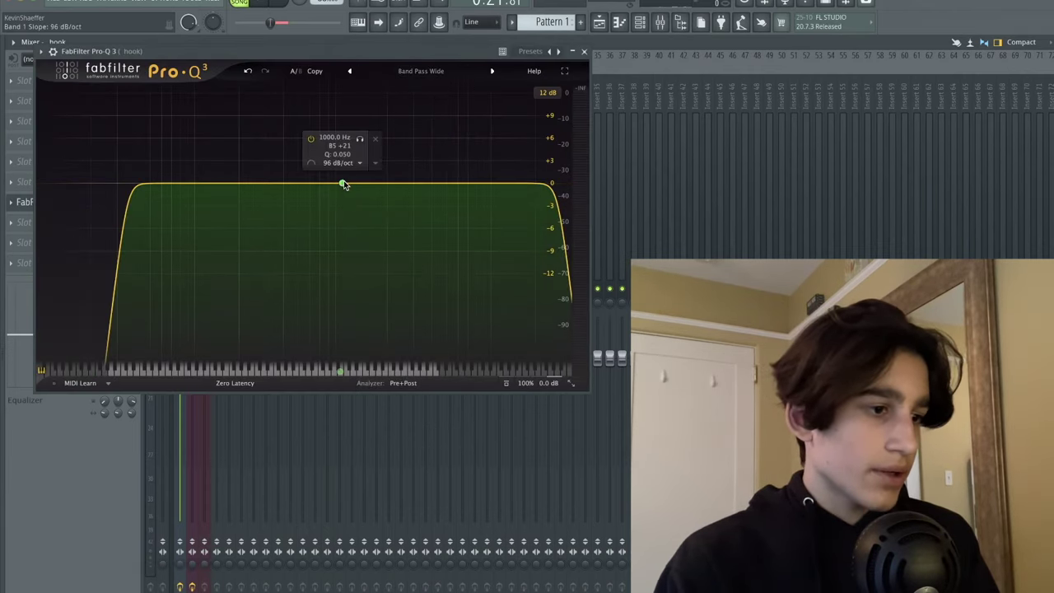
Narrow the band-pass around 804 Hz and add bell cuts near 460 Hz and 1.6 kHz.
drag(344, 184, 339, 235)
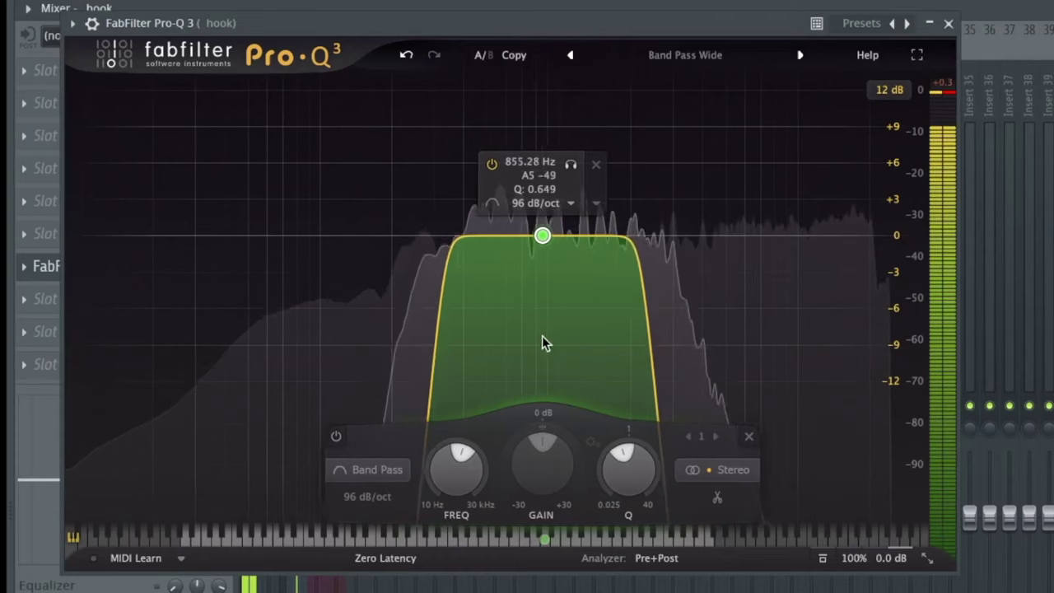
drag(547, 323, 536, 344)
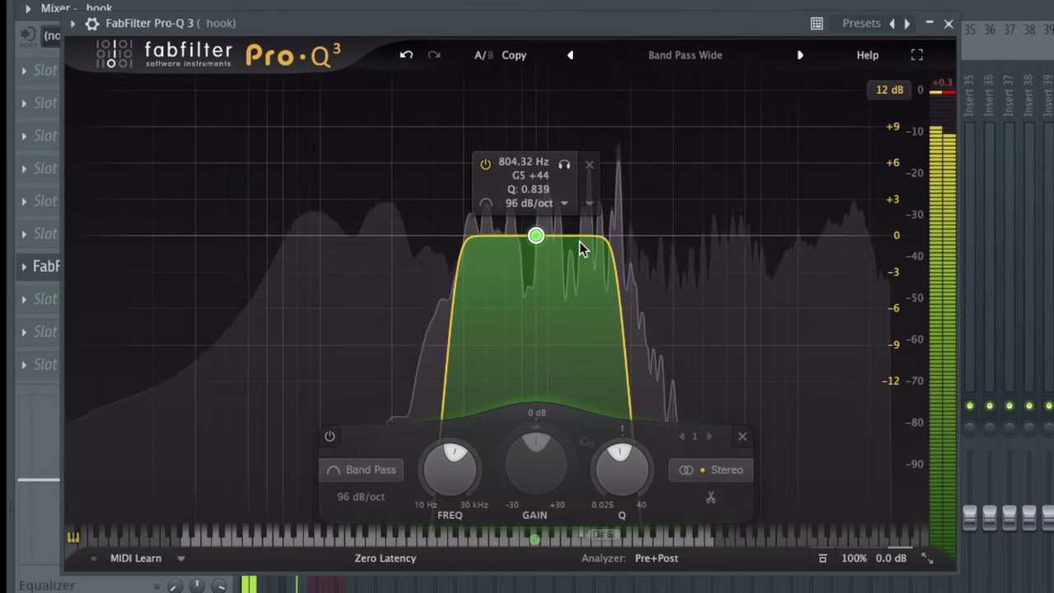
drag(481, 238, 482, 420)
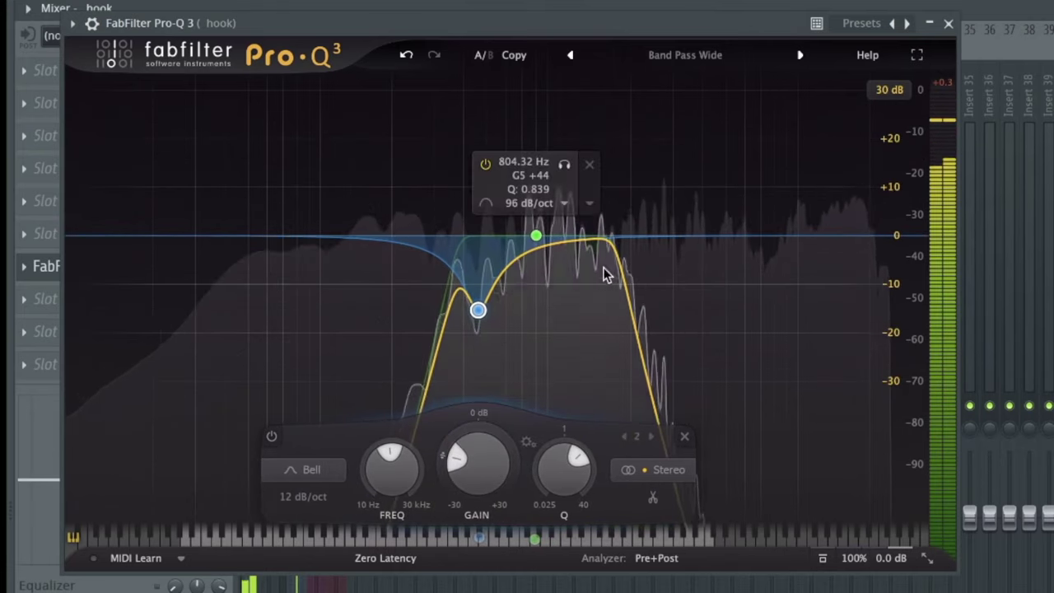
mouse_move(602, 236)
mouse_down()
mouse_move(609, 369)
mouse_move(610, 251)
mouse_up()
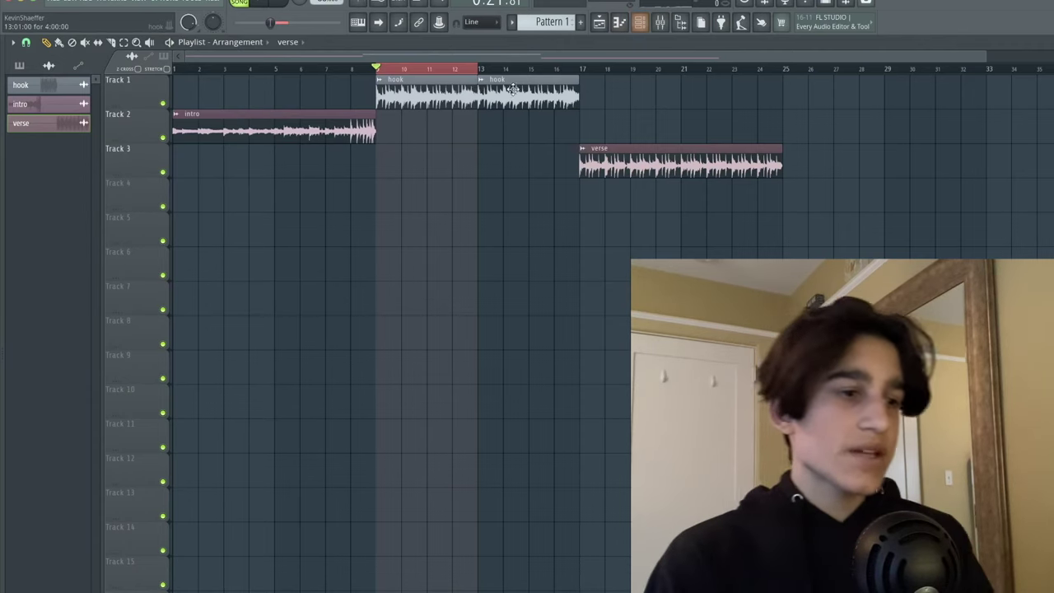
Make a unique hook #2 copy on Track 2 at bar 9, then open hook #2 and verse #2 settings.
click(437, 157)
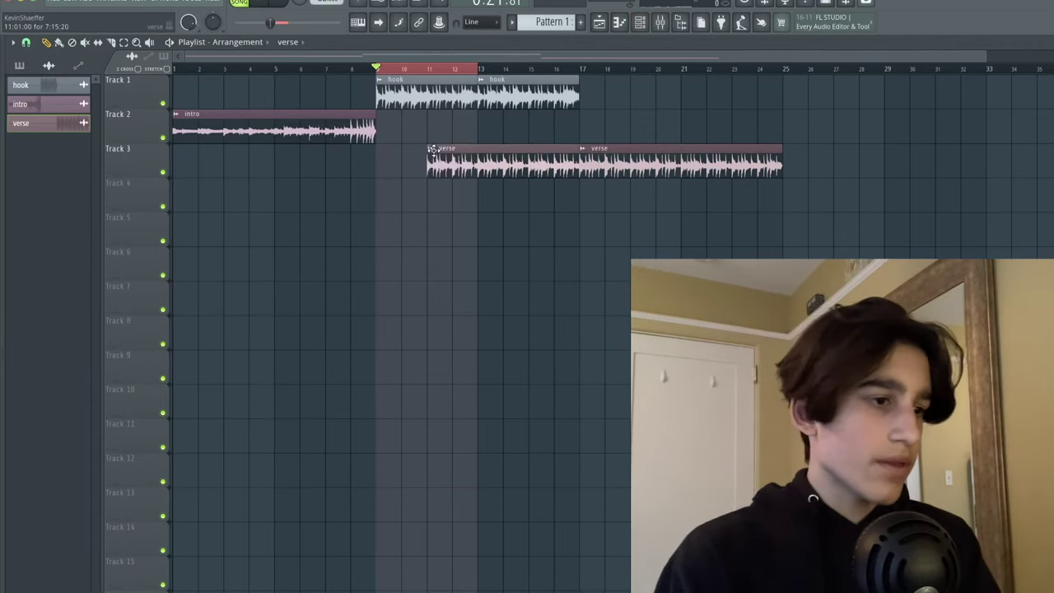
right_click(467, 157)
drag(422, 87, 412, 136)
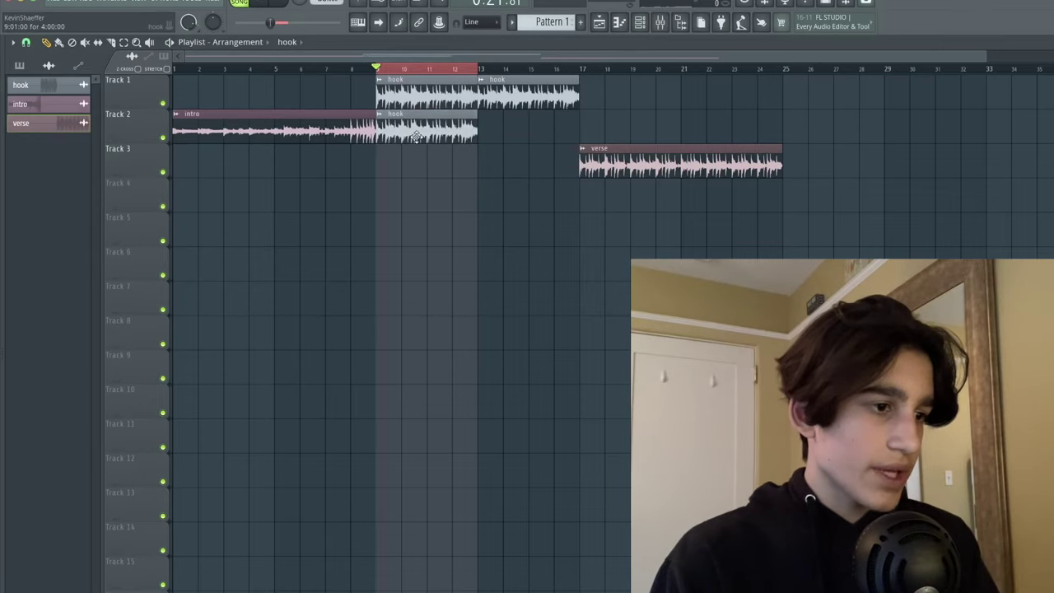
click(378, 118)
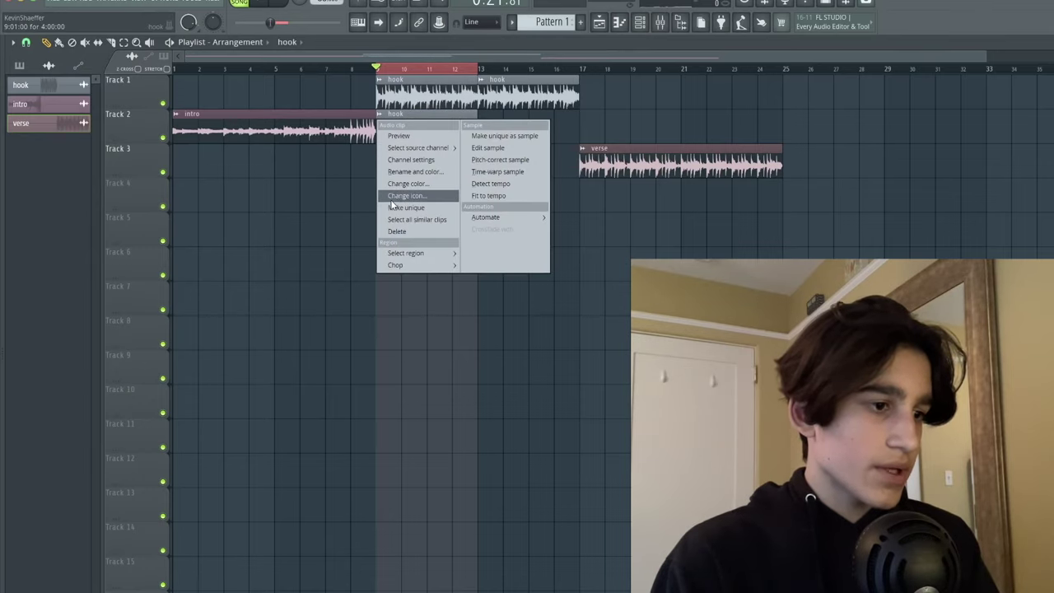
click(392, 207)
double_click(404, 118)
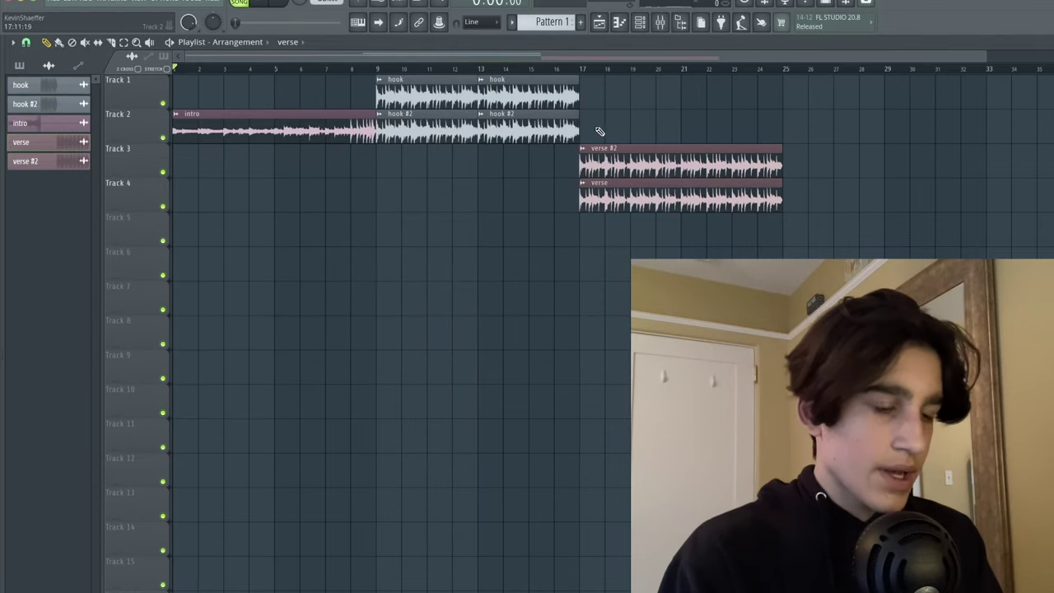
double_click(591, 189)
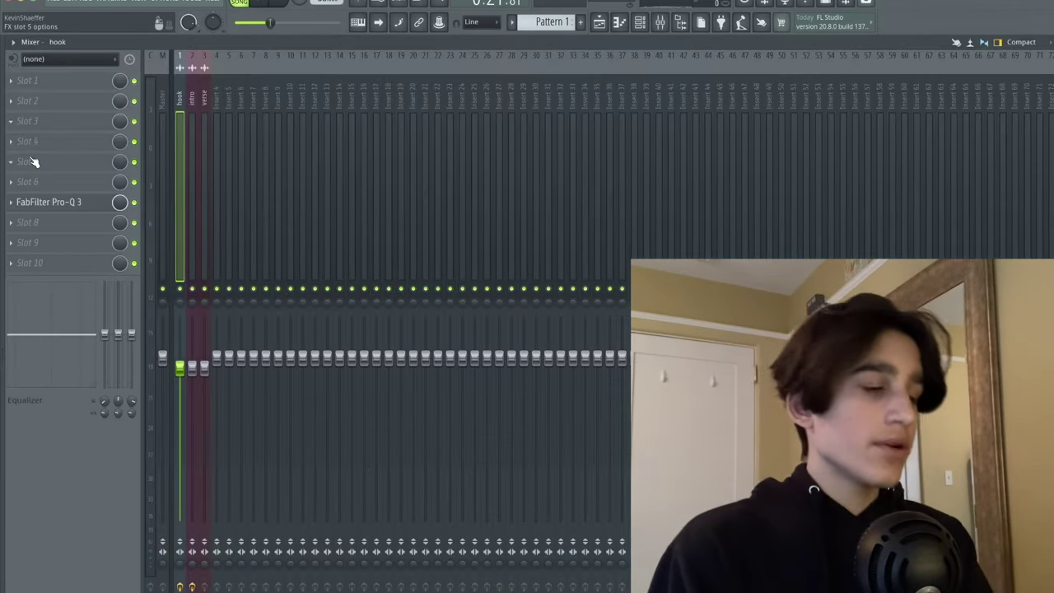
Load Fruity Reeverb 2 into an empty slot on the hook mixer insert.
click(31, 162)
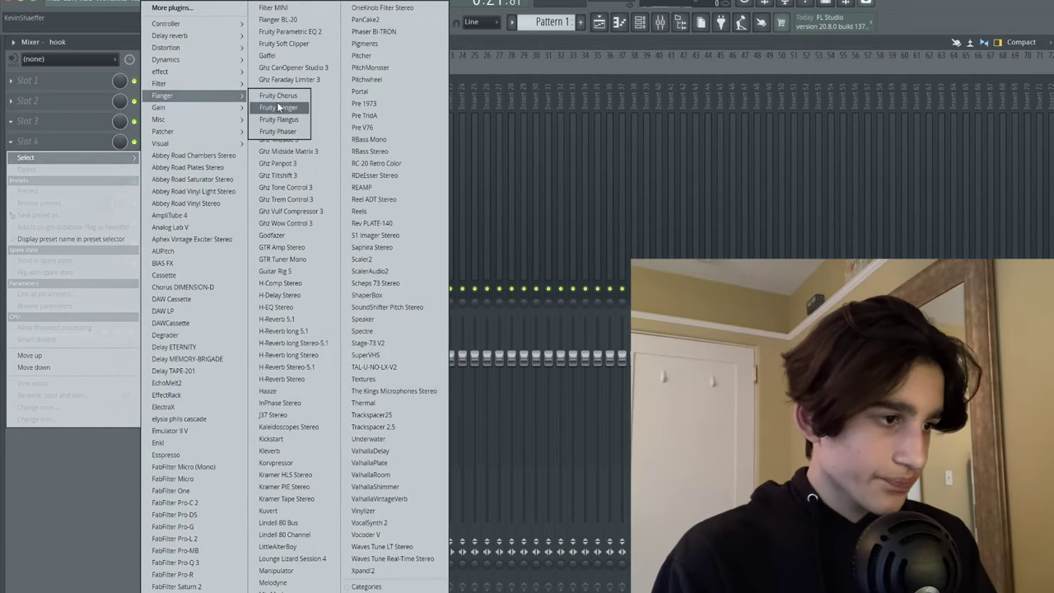
mouse_move(194, 36)
click(308, 84)
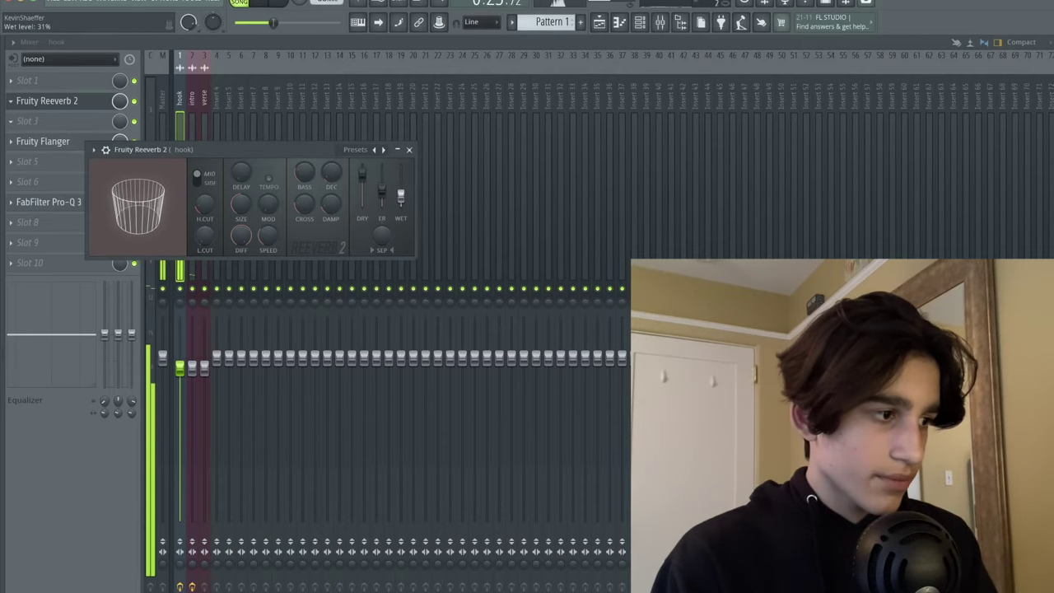
Place Pattern 1 on Track 3 at bar 9 and duplicate it twice with Ctrl+B.
key(F5)
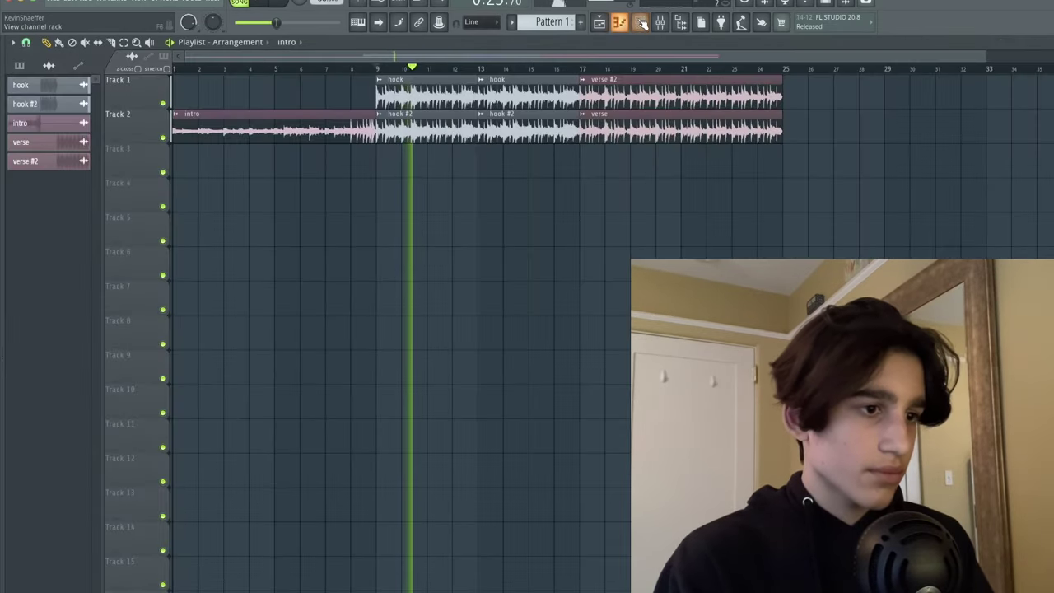
key(F6)
key(F6)
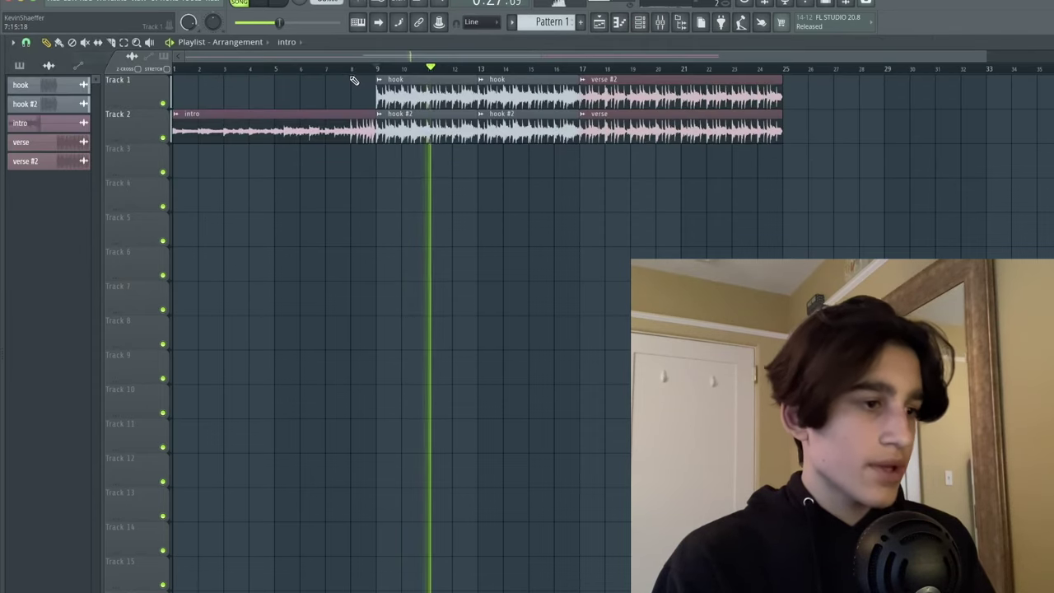
key(space)
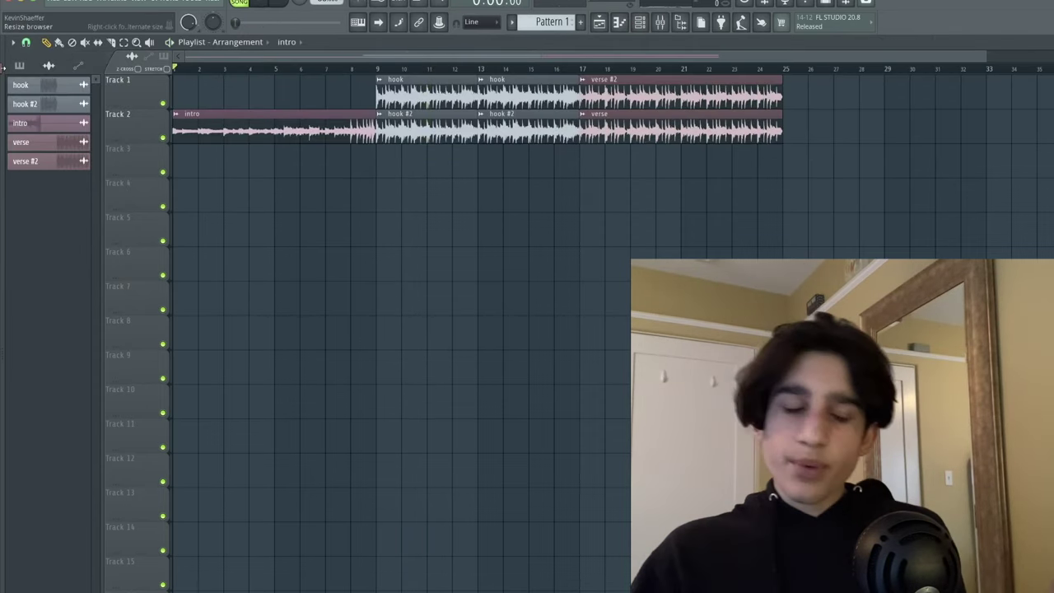
drag(4, 67, 227, 104)
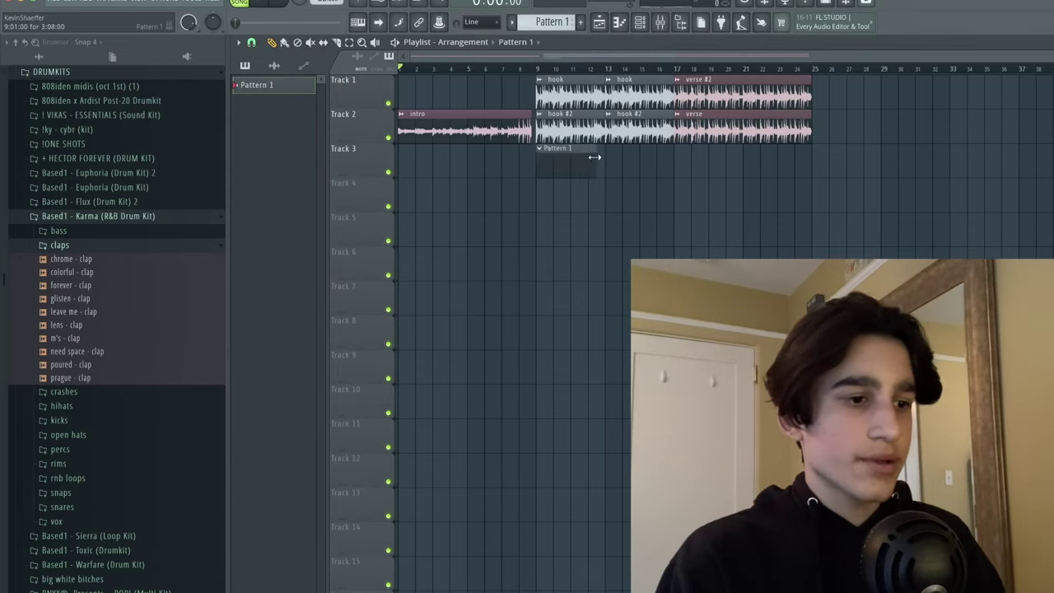
key(ctrl+b)
key(ctrl+b)
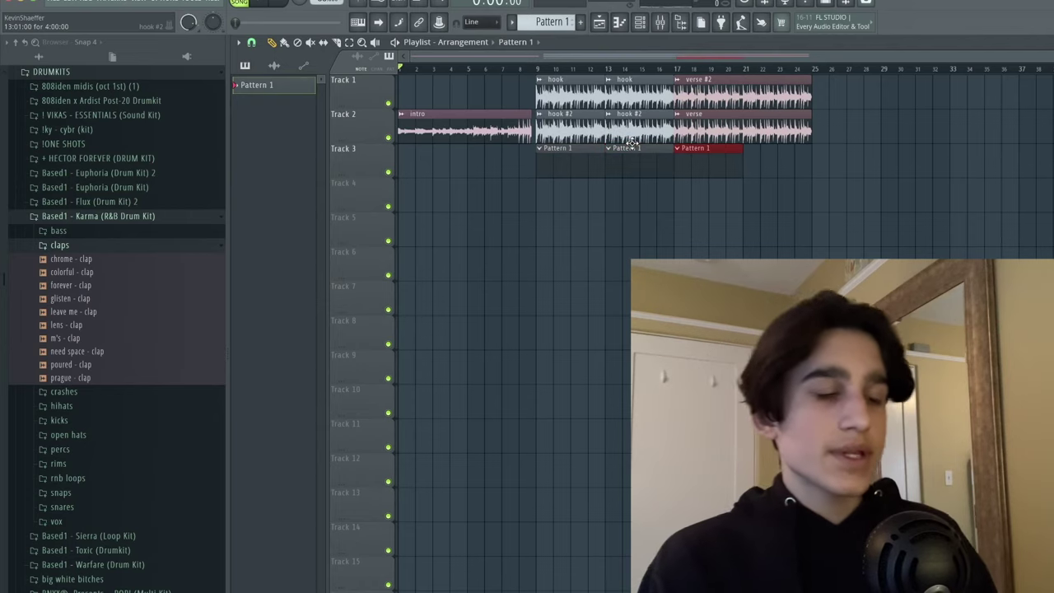
key(ctrl+b)
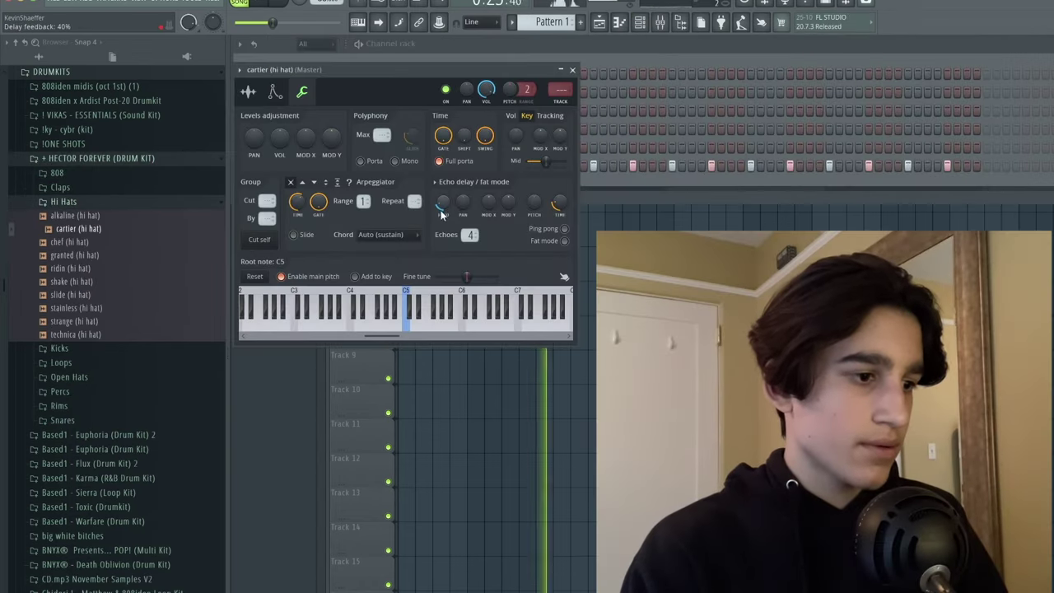
Lower the cartier hi-hat's echo feedback to 30% and add a New Wave Clap channel with a hit.
drag(442, 201, 442, 209)
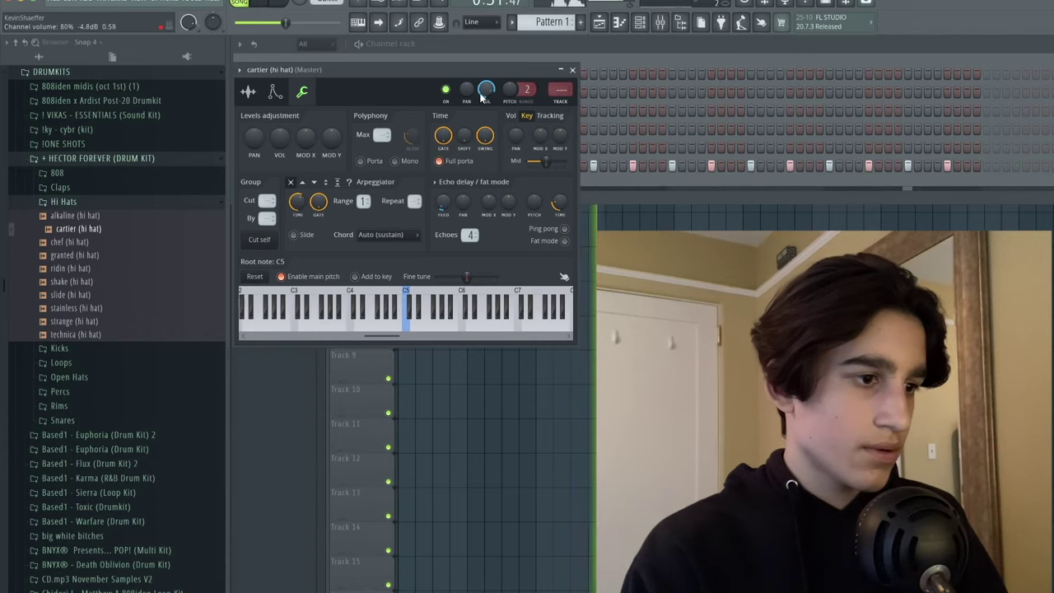
key(Escape)
click(191, 188)
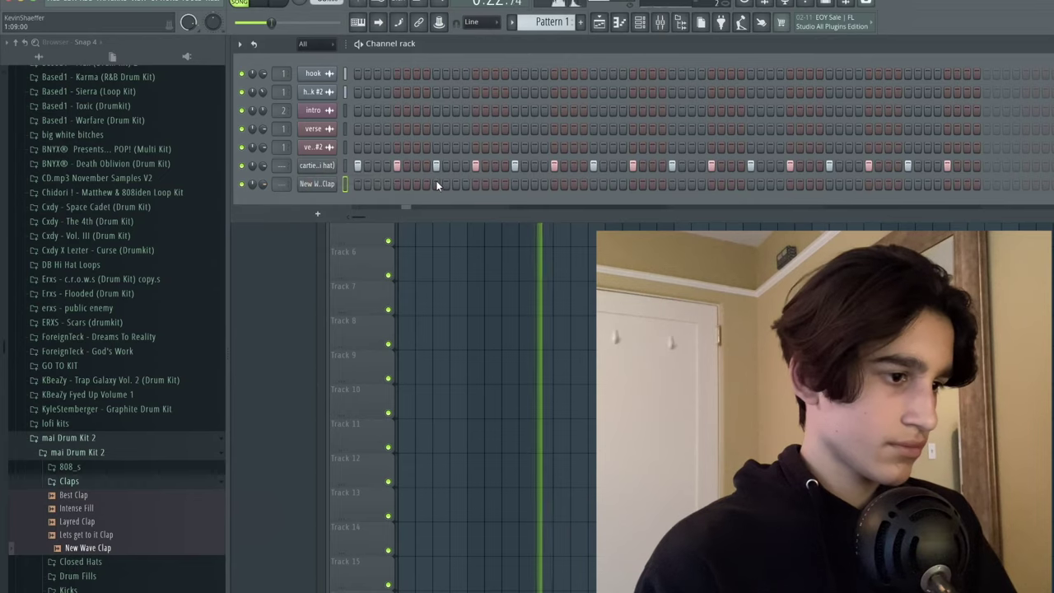
click(593, 183)
click(329, 183)
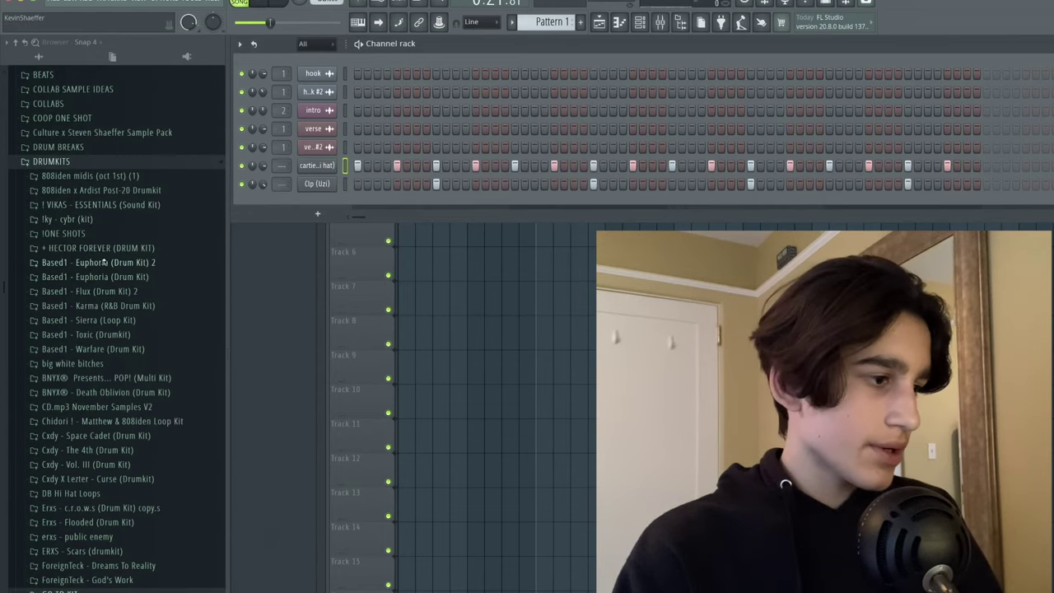
Add the netflix - perc sample from the Based1 - Karma kit with two sparse hits, then open its notes.
click(121, 305)
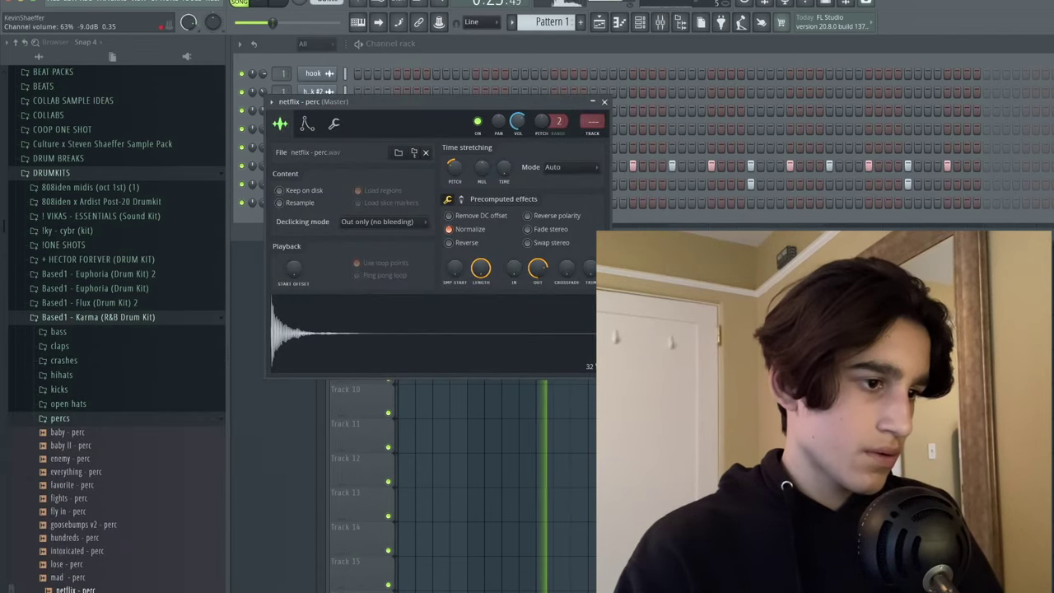
key(Escape)
click(573, 203)
click(731, 203)
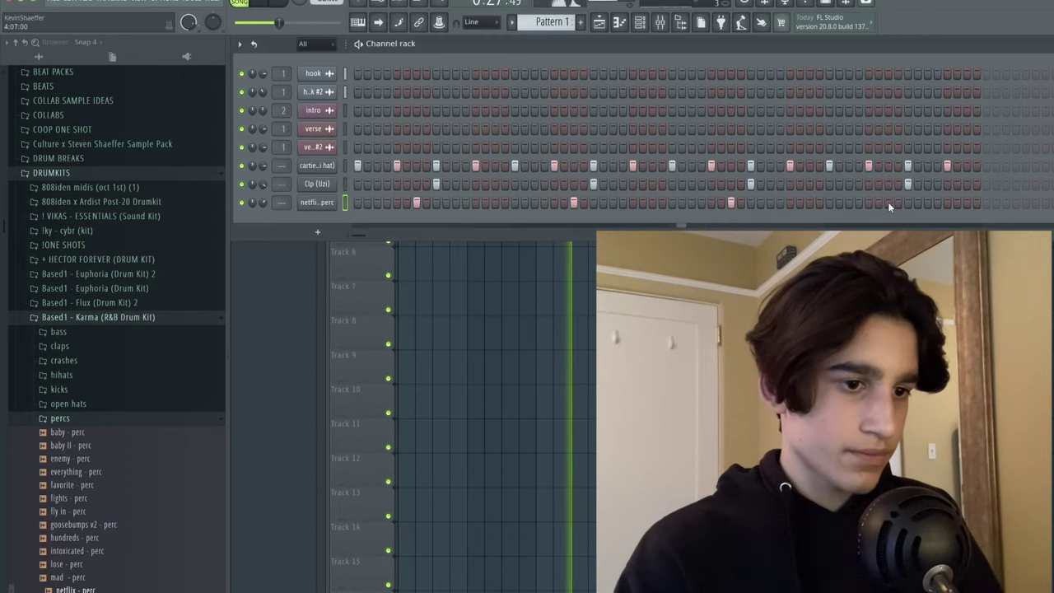
right_click(331, 206)
click(360, 204)
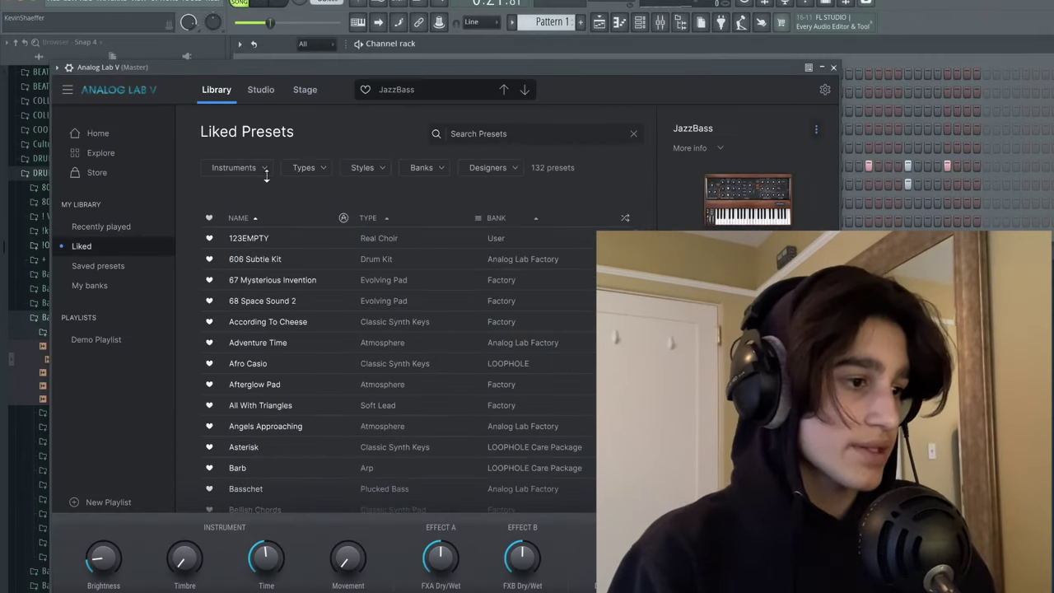
Filter Analog Lab V's liked presets to bass and raise the bar 2 note from A#5 to C#6.
click(234, 167)
click(247, 222)
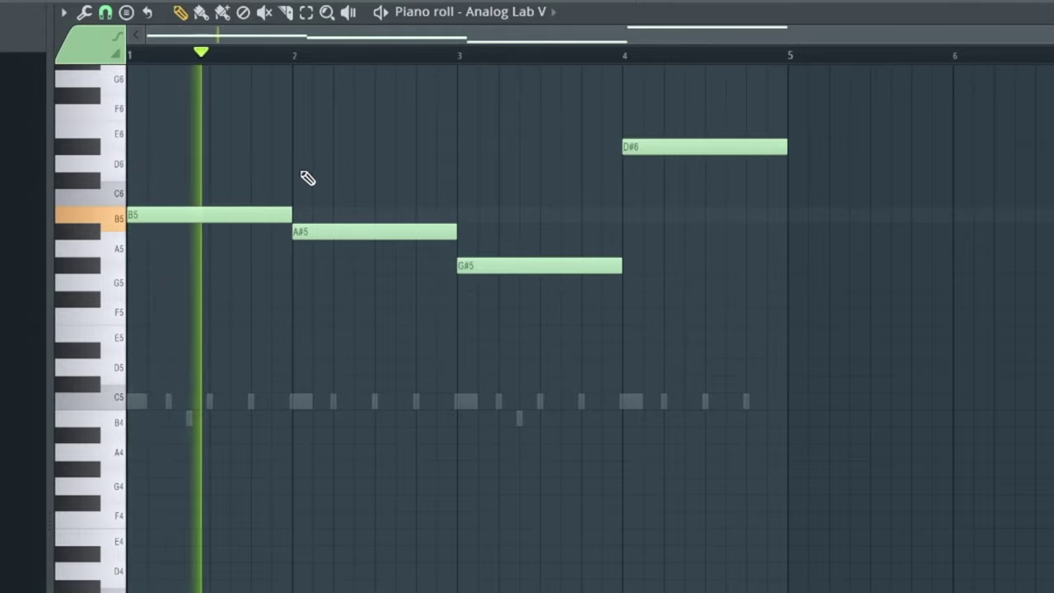
drag(324, 230, 324, 198)
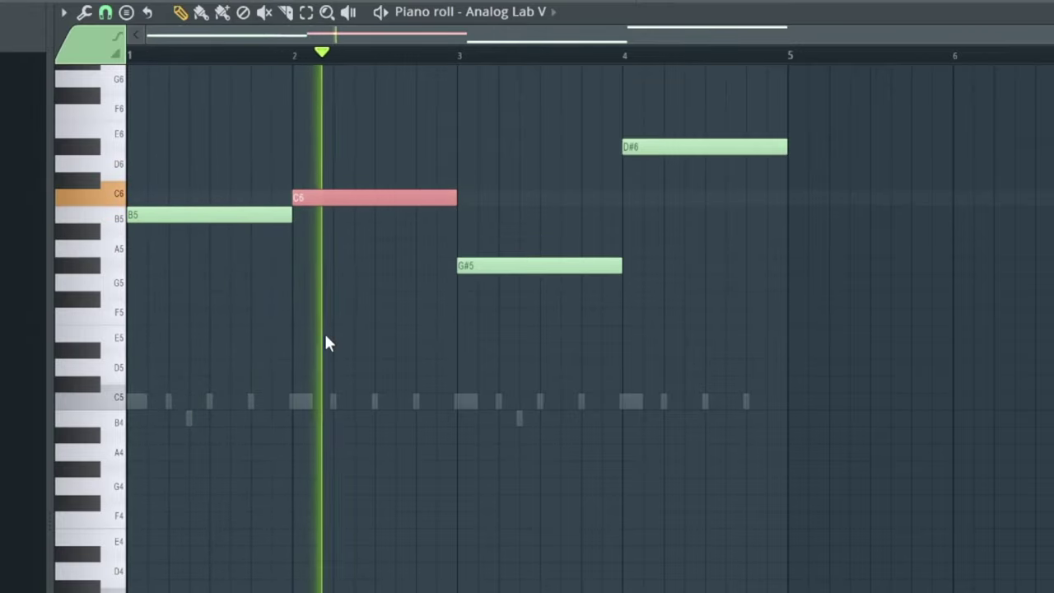
key(shift+Up)
key(space)
click(303, 55)
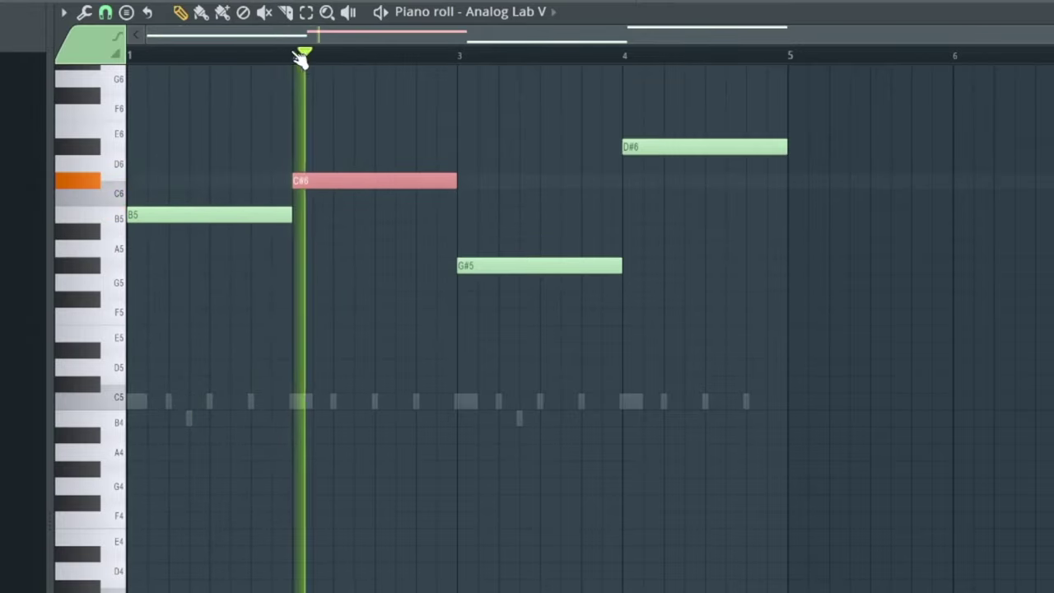
Raise the bar 3 note from G#5 to A#5, then transpose all the bass notes down twice with Ctrl+Down.
click(472, 265)
key(shift+Up)
key(shift+Up)
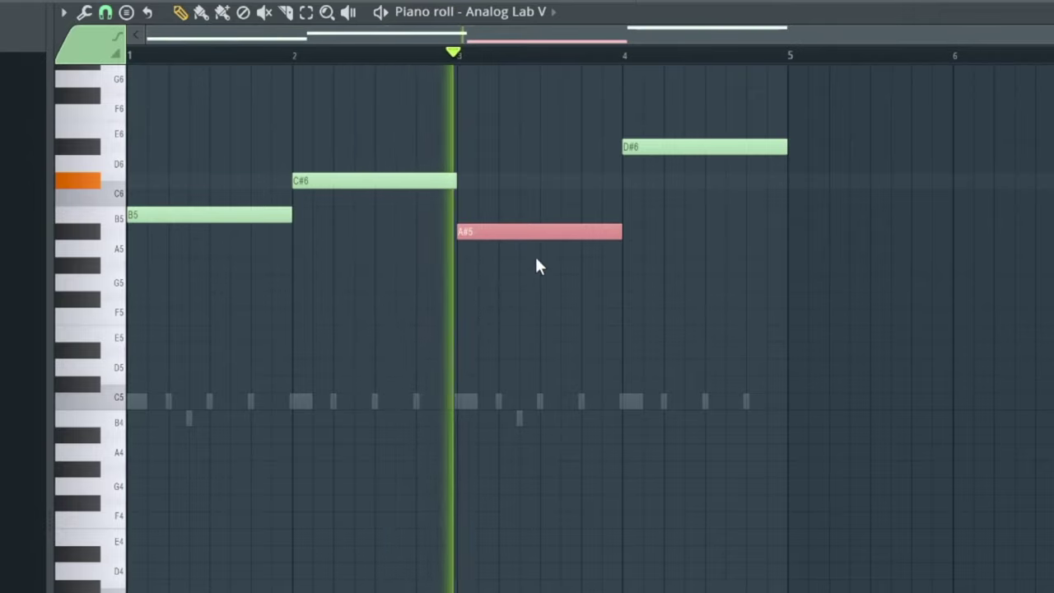
click(564, 233)
key(ctrl+Down)
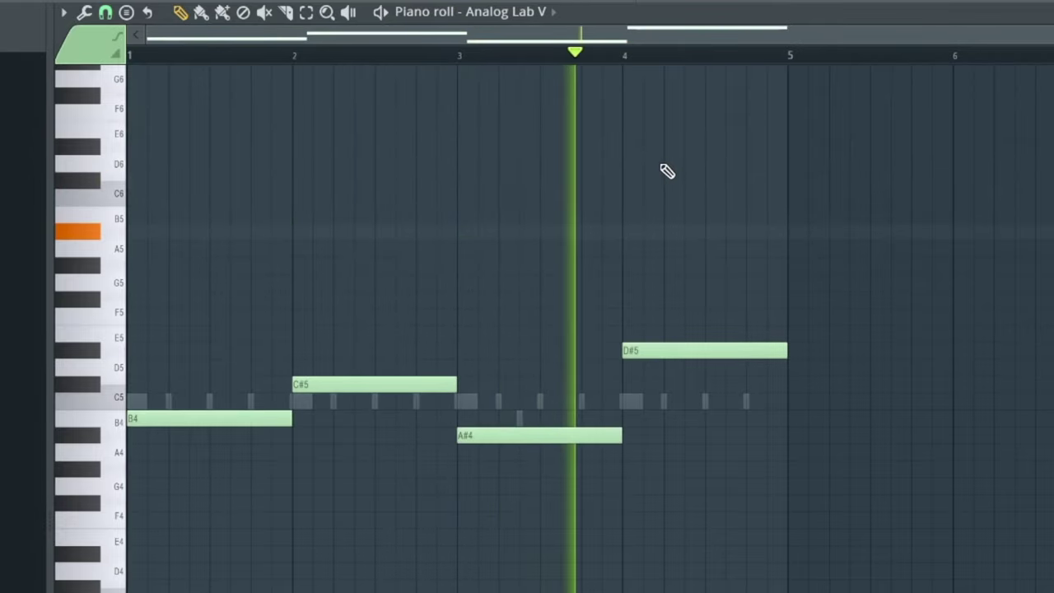
key(ctrl+Down)
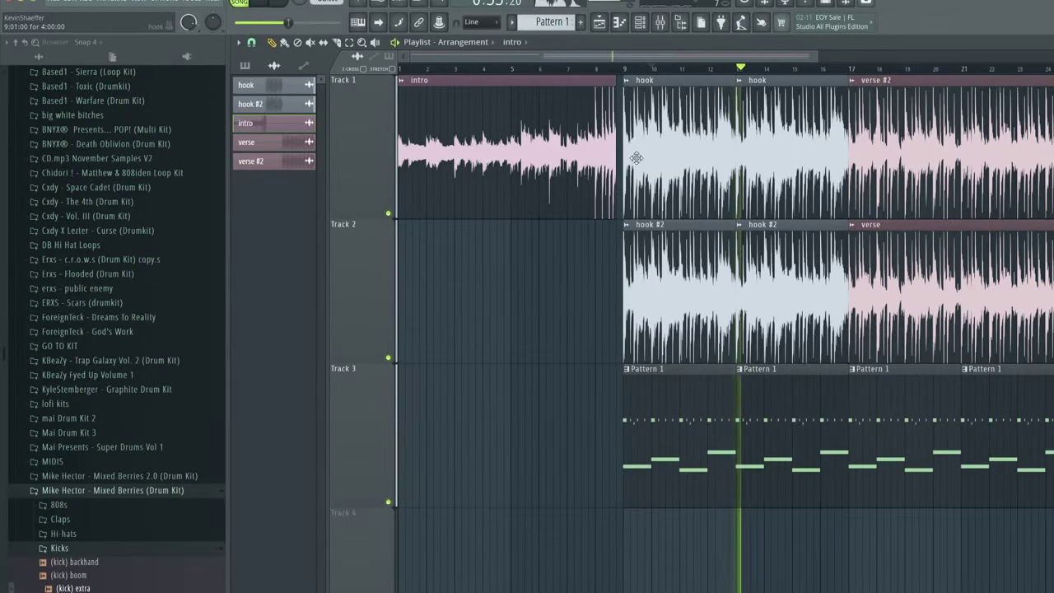
click(651, 23)
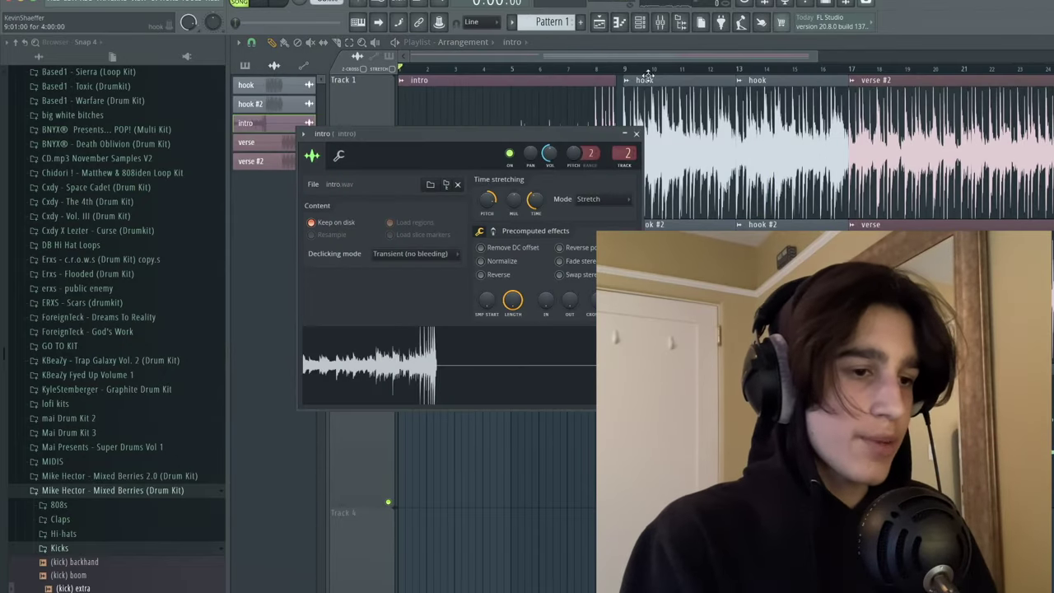
click(636, 133)
click(641, 23)
click(464, 224)
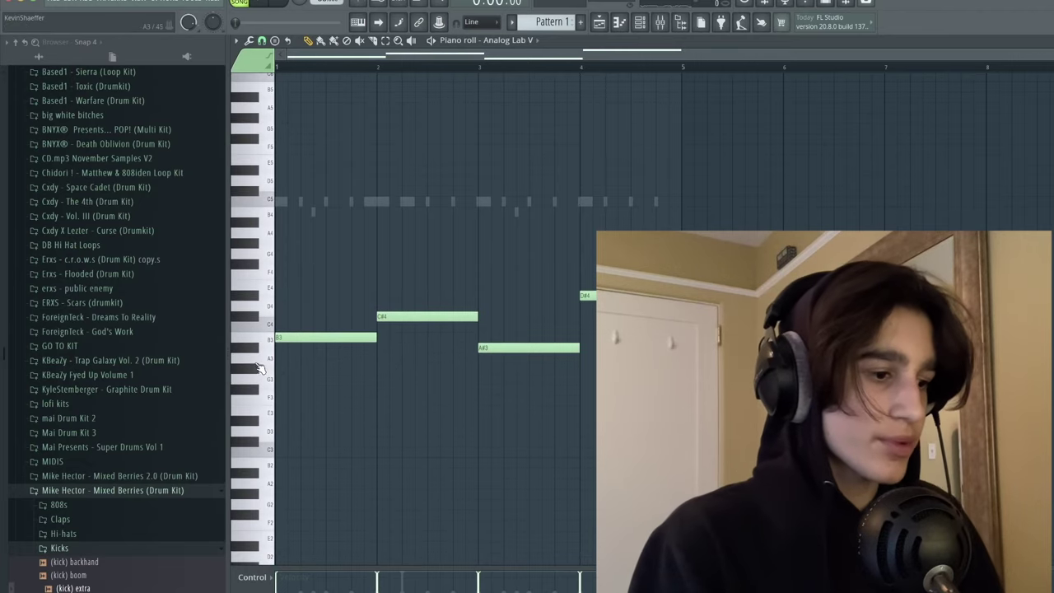
click(257, 370)
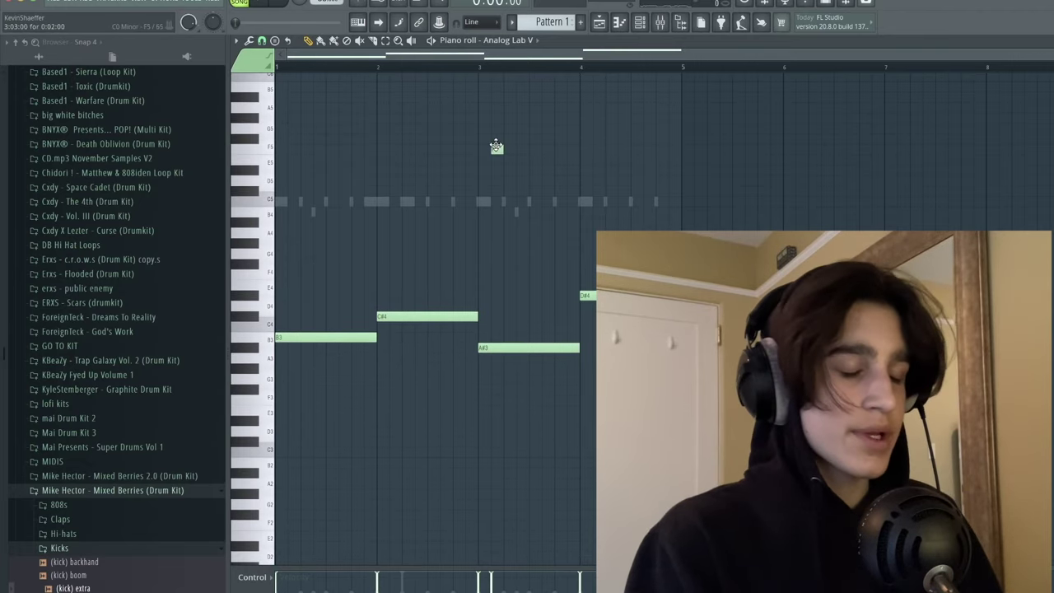
key(F7)
click(599, 22)
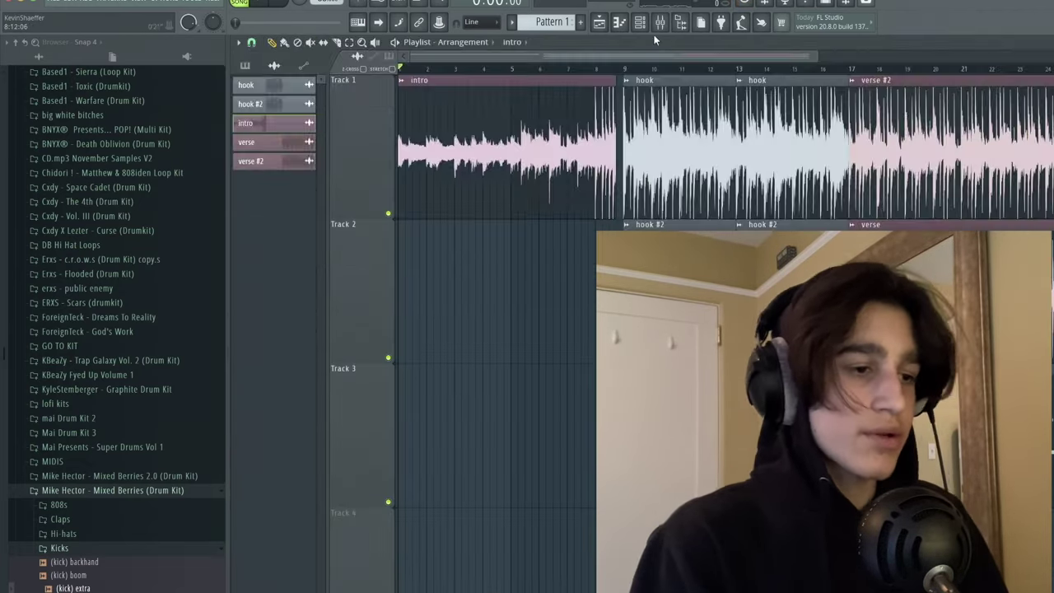
key(space)
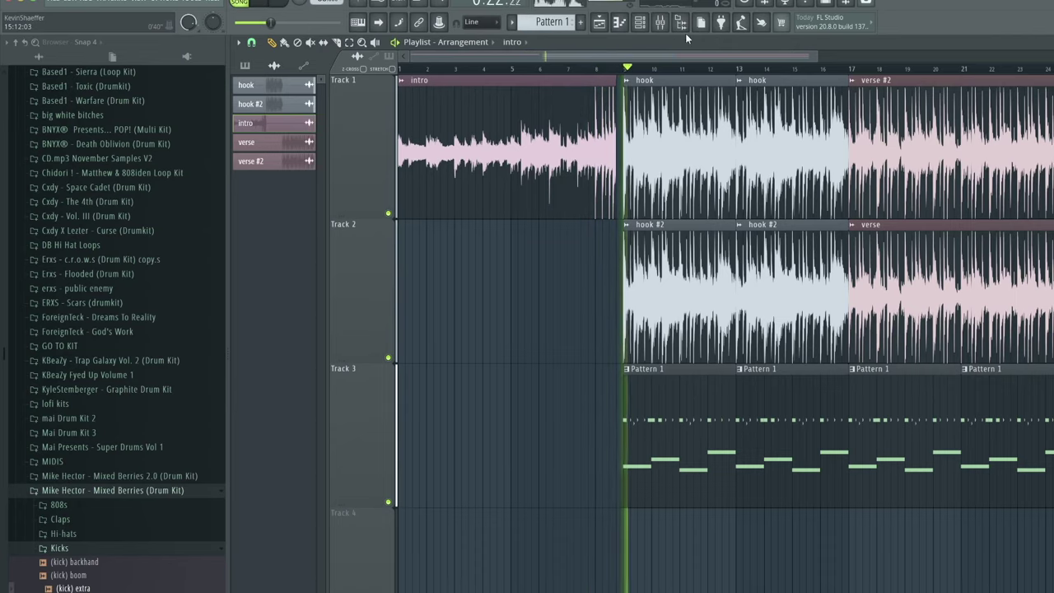
Check the kick extra pattern's notes among the instrument channels.
click(646, 26)
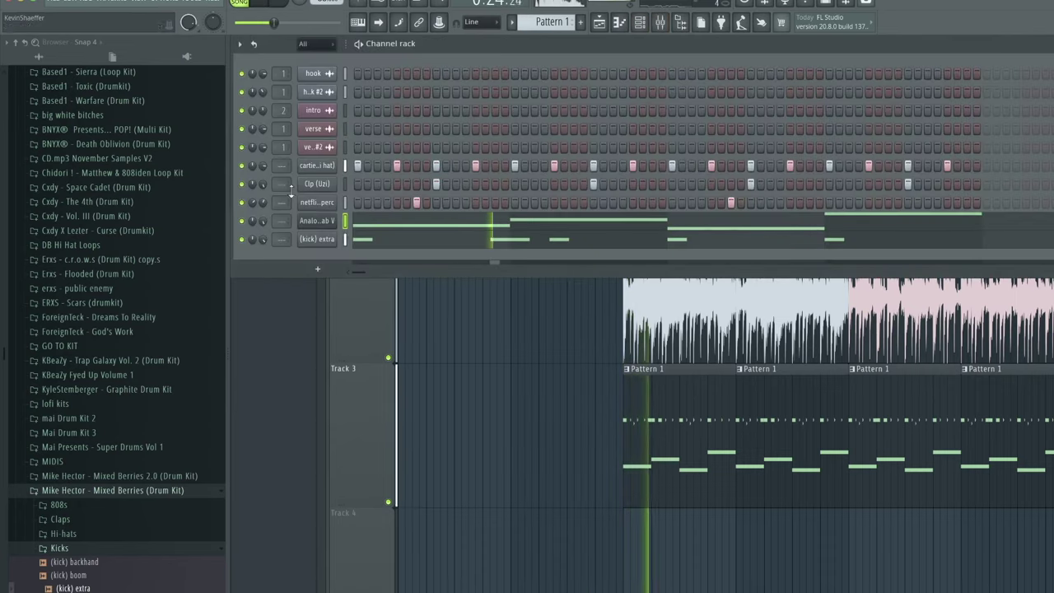
click(416, 238)
key(F7)
key(F6)
Review the hook mixer track's effects, including its FabFilter Pro-Q 3 equalizer.
key(F9)
click(404, 228)
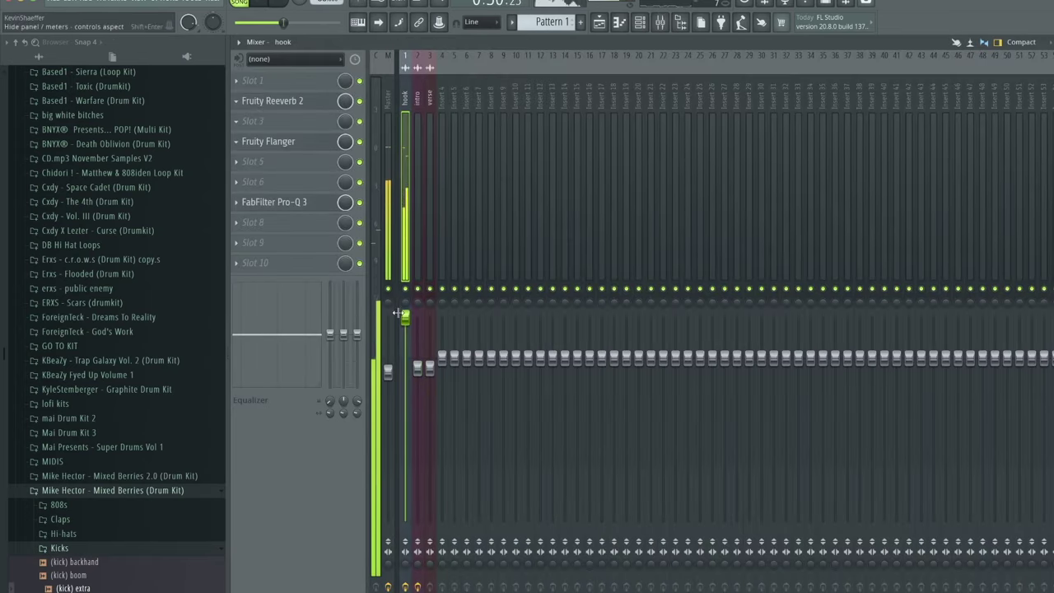
key(F9)
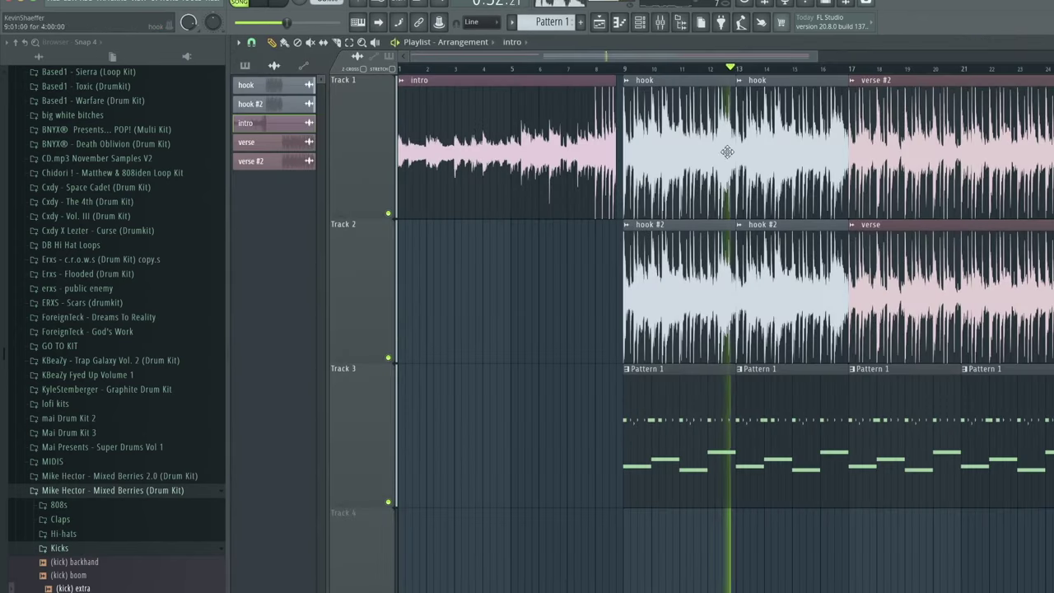
click(660, 23)
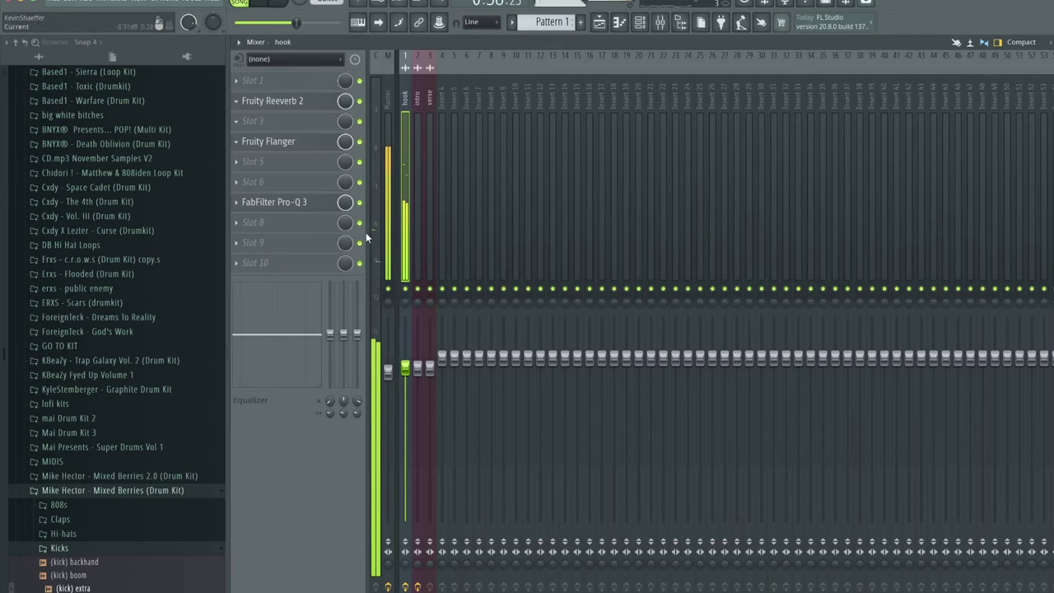
click(293, 202)
mouse_move(351, 149)
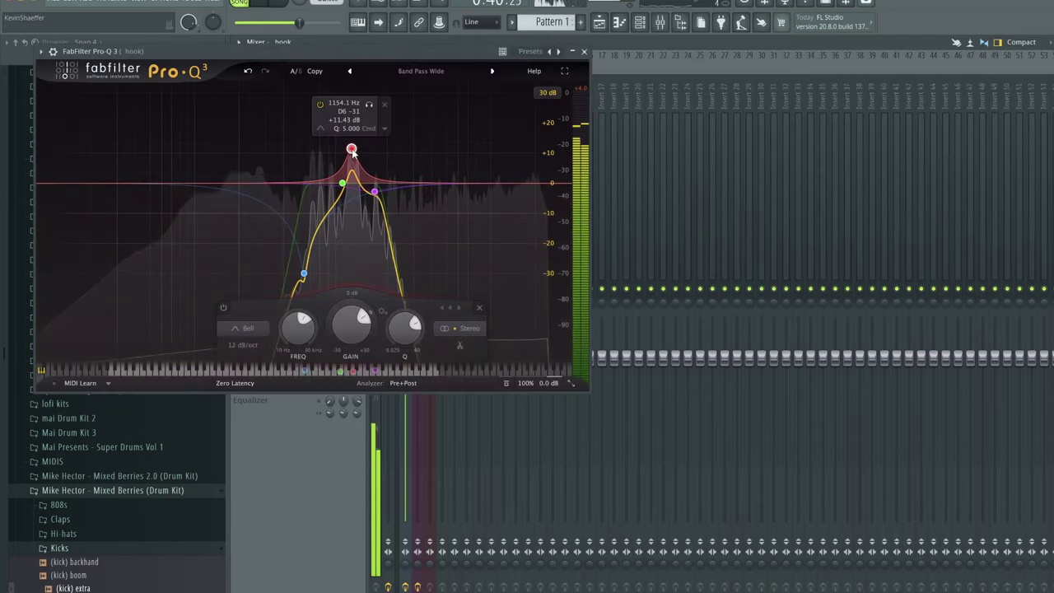
key(Escape)
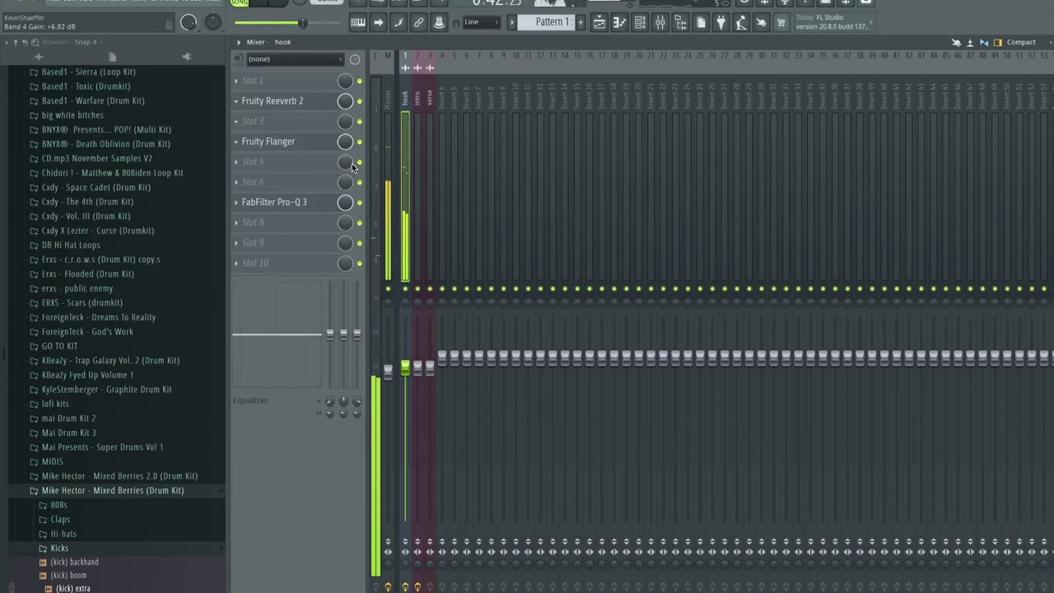
key(F9)
Open the channel settings of the verse #2 and verse samples from their clips.
scroll(834, 73, down, 2)
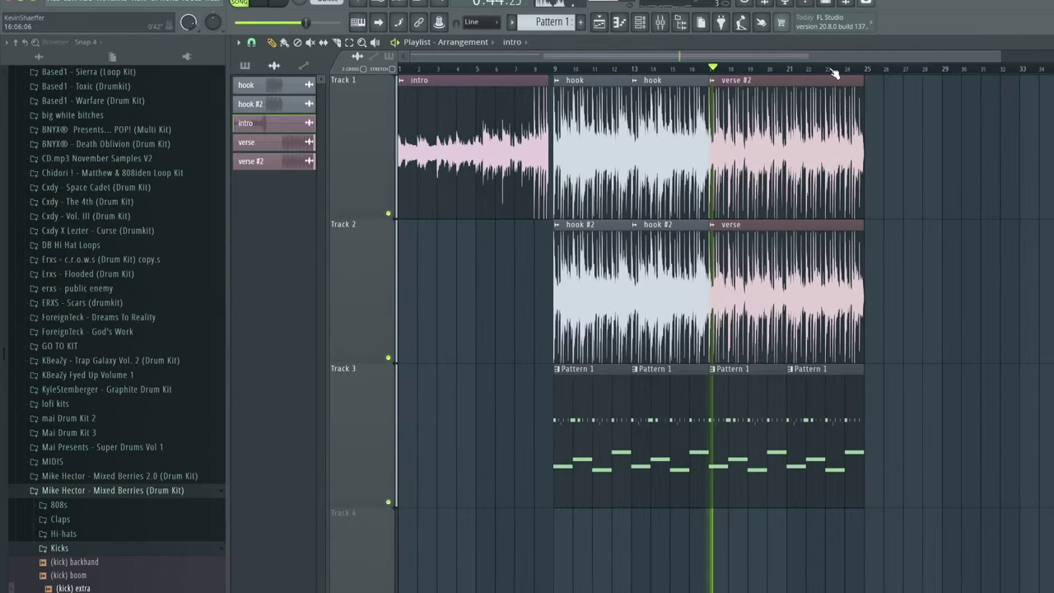
double_click(766, 98)
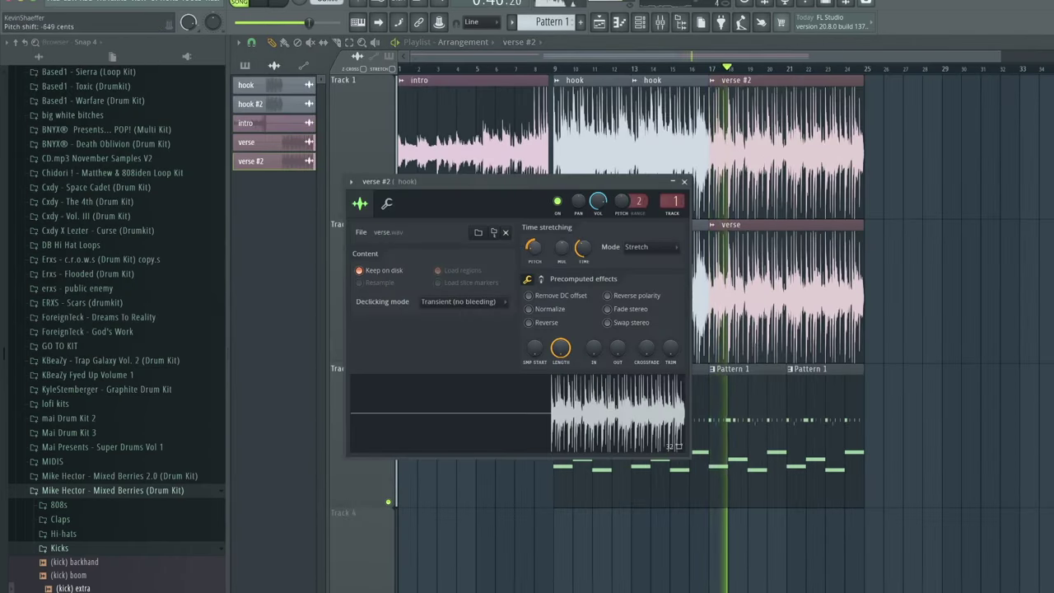
double_click(605, 269)
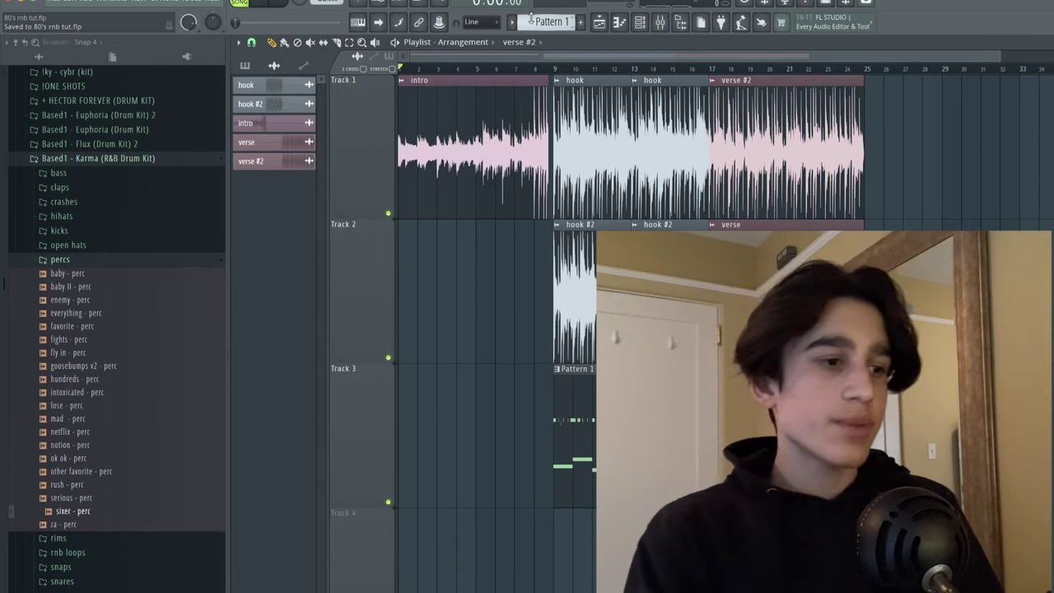
Split Pattern 1 by channel and place the per-instrument clips at bar 9.
click(532, 23)
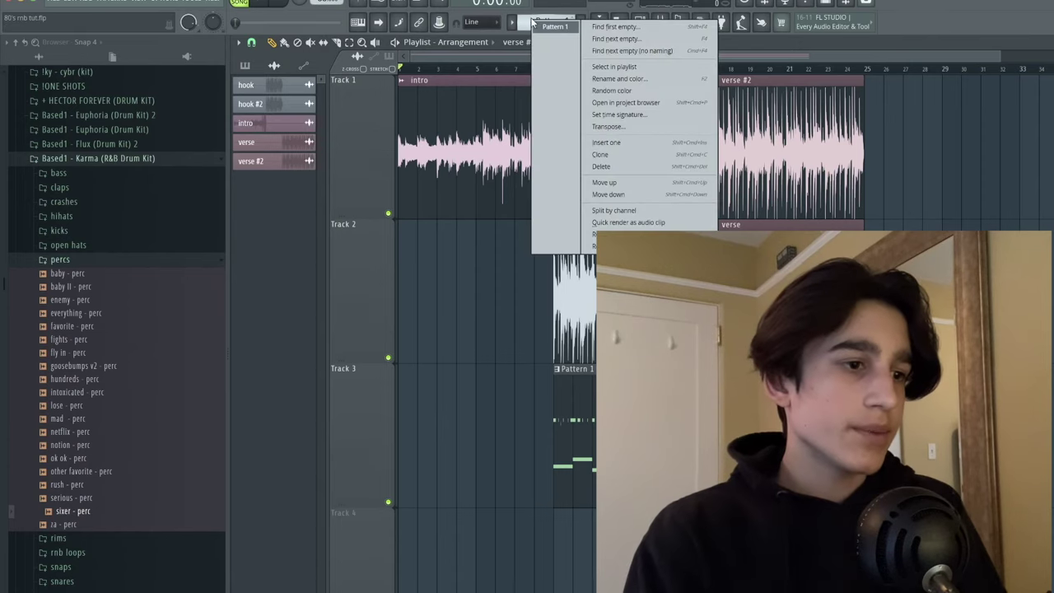
click(613, 210)
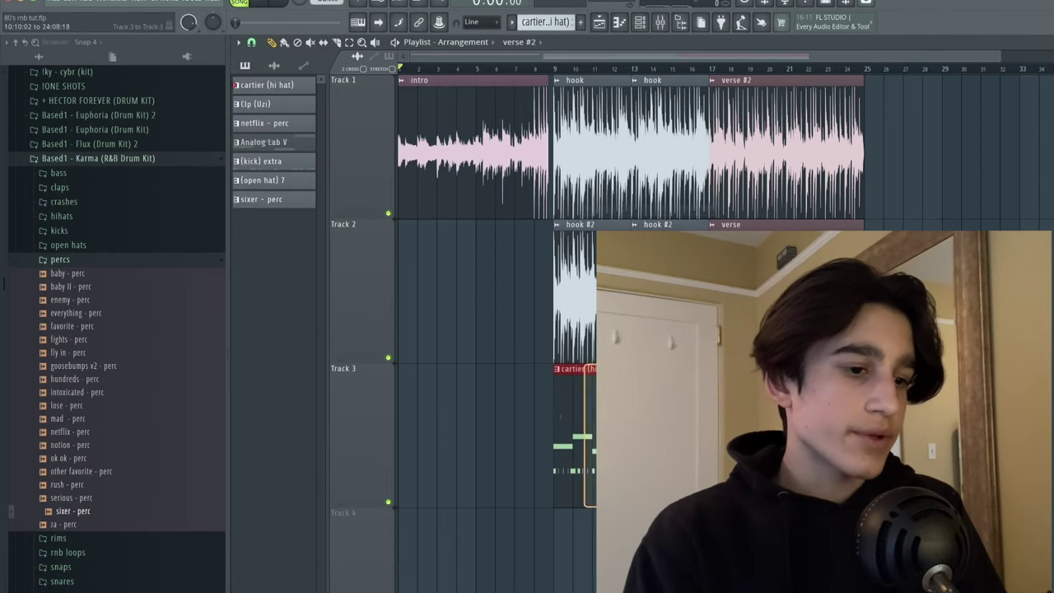
key(Delete)
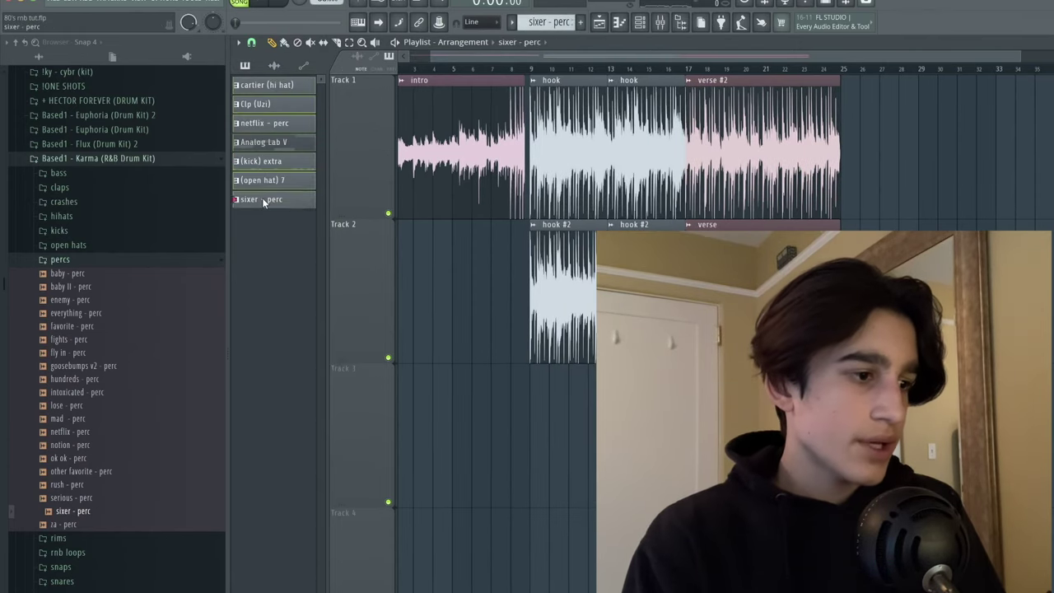
drag(263, 196, 529, 444)
Duplicate the bar 9 clips on tracks 3–9 twice to reach bar 25.
scroll(530, 445, up, 4)
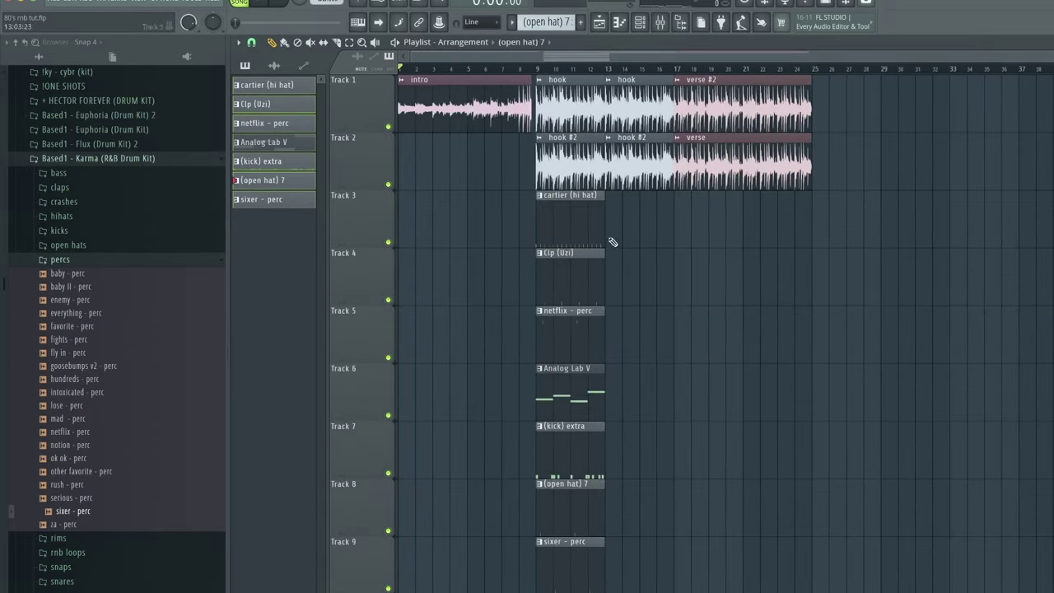
drag(611, 242, 572, 565)
key(ctrl+b)
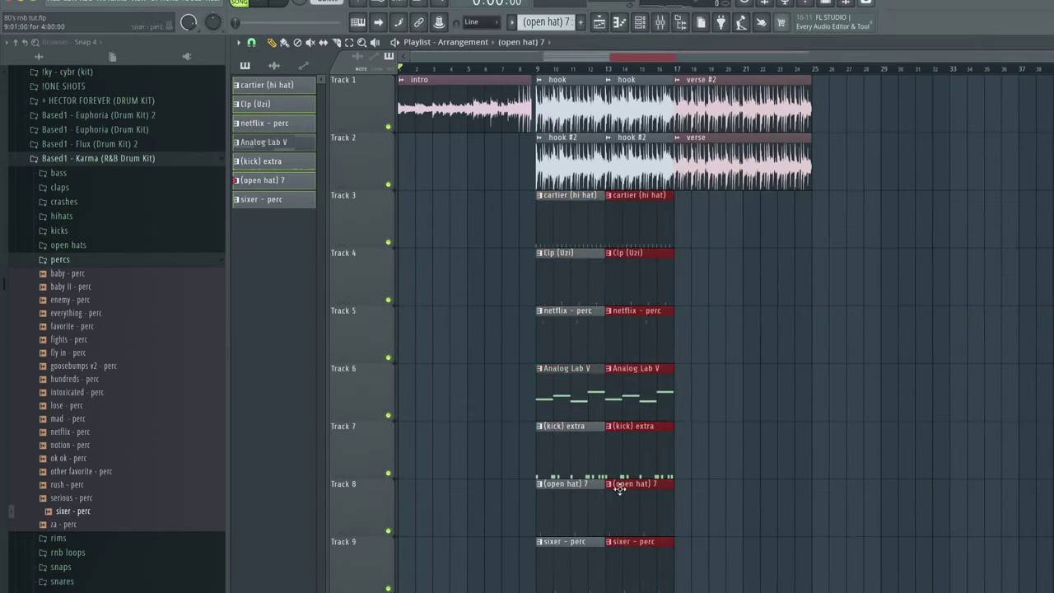
key(ctrl+b)
key(ctrl+b)
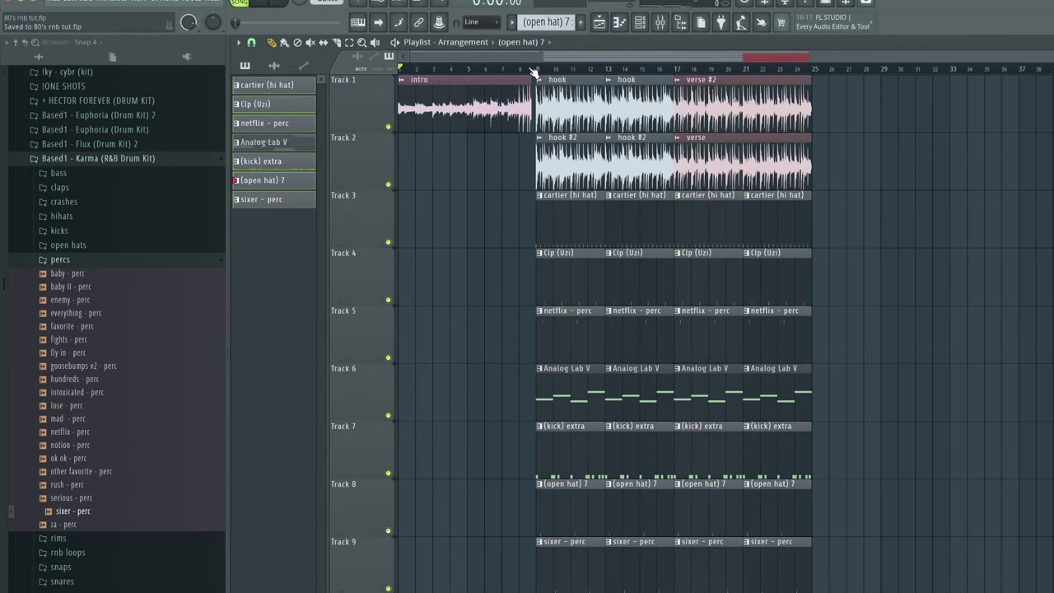
Delete the netflix perc clips from the first hook.
scroll(533, 73, up, 3)
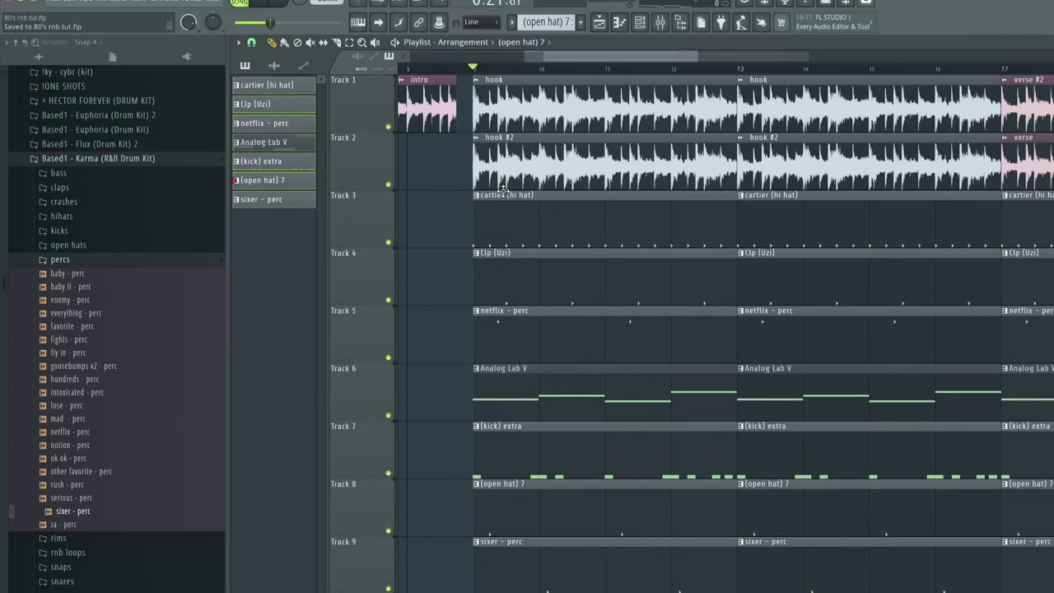
scroll(503, 190, down, 3)
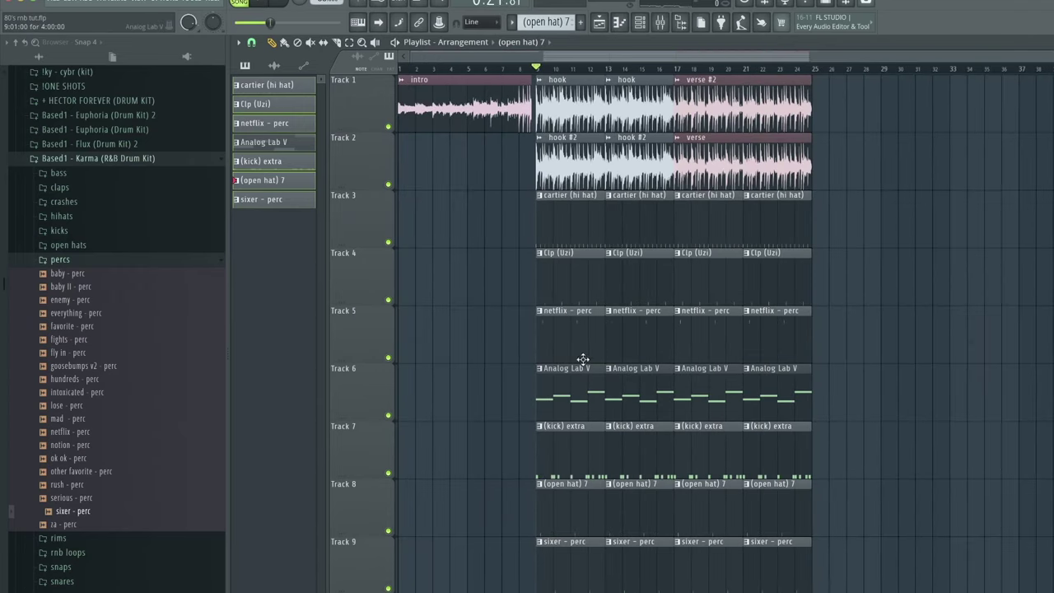
right_click(579, 341)
right_click(633, 340)
scroll(698, 134, up, 3)
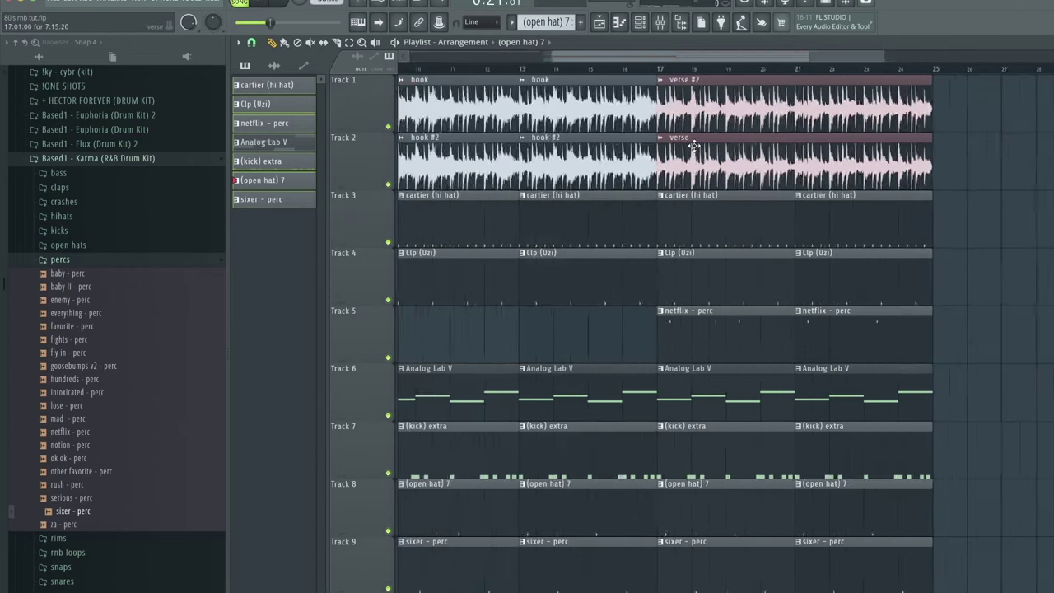
Set grid snapping to 1/2 beat, play from just before the verse, and save.
click(252, 42)
click(262, 209)
scroll(712, 327, up, 3)
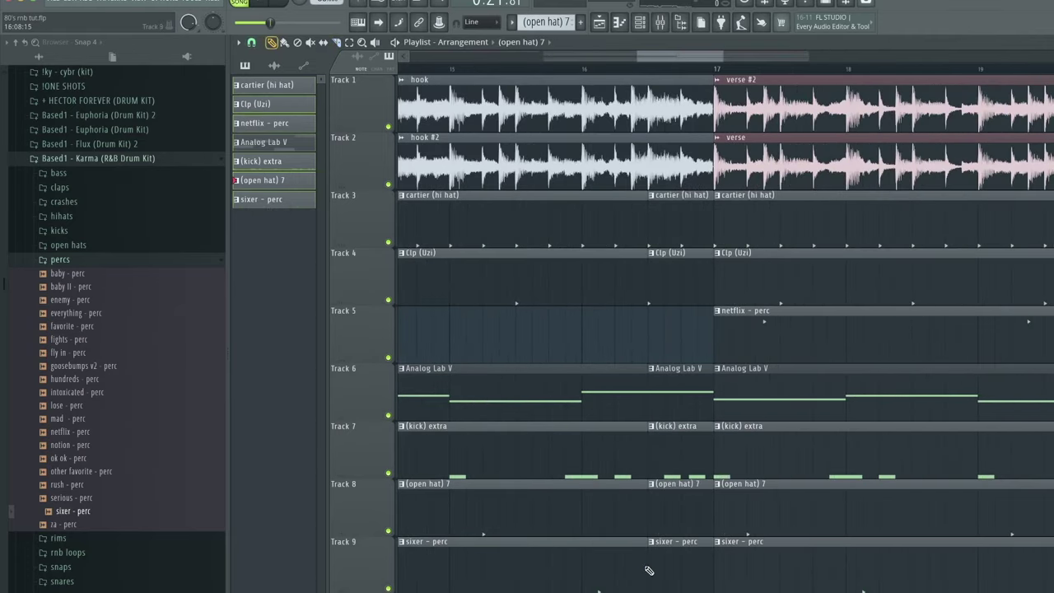
scroll(700, 285, down, 3)
click(581, 68)
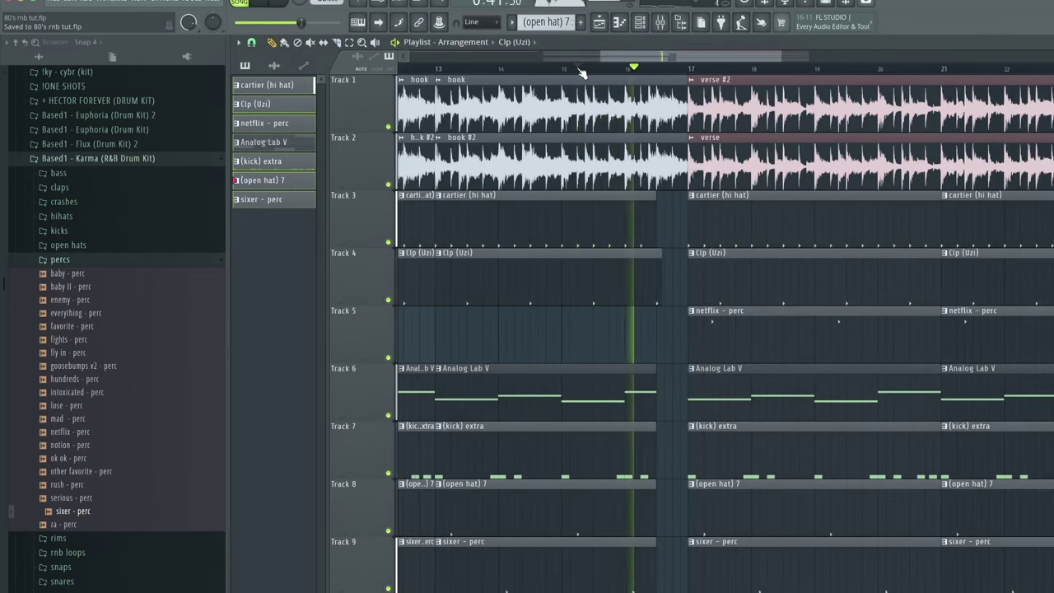
key(ctrl+s)
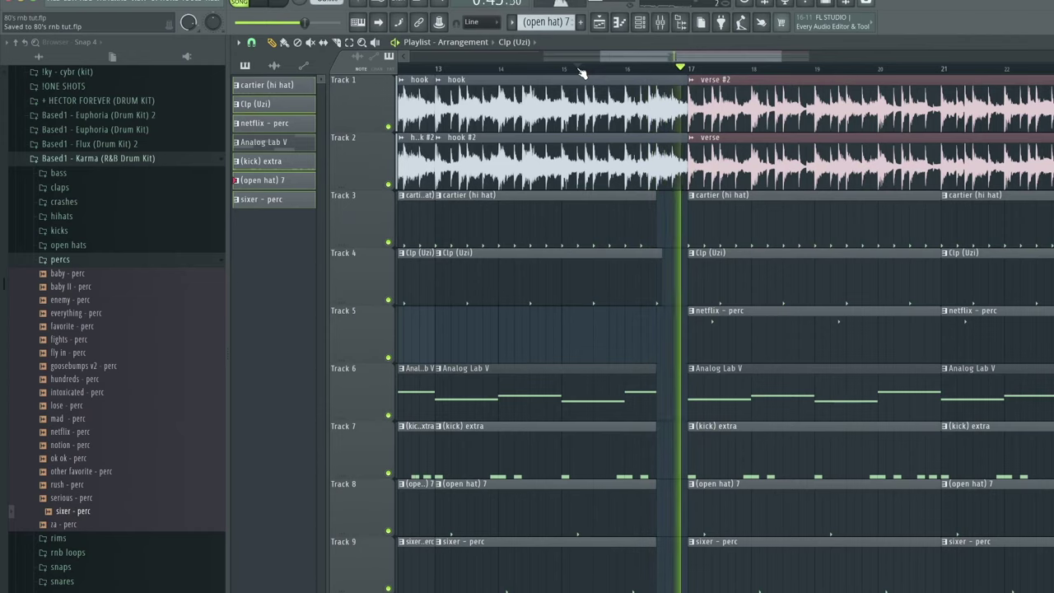
scroll(581, 73, down, 5)
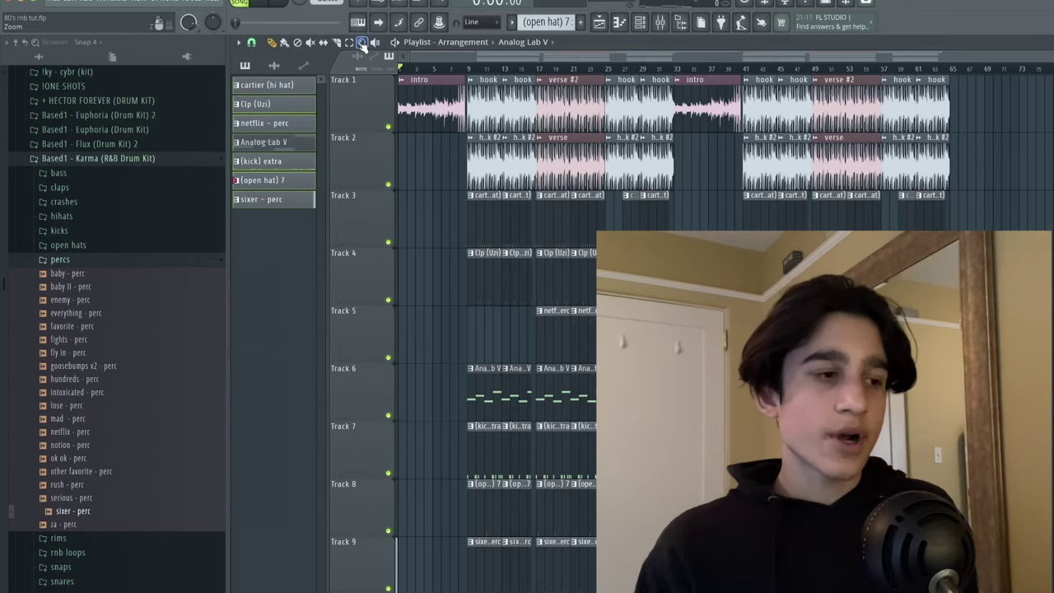
Save the extended arrangement as '80's rnb tut' with Ctrl+S.
key(ctrl+s)
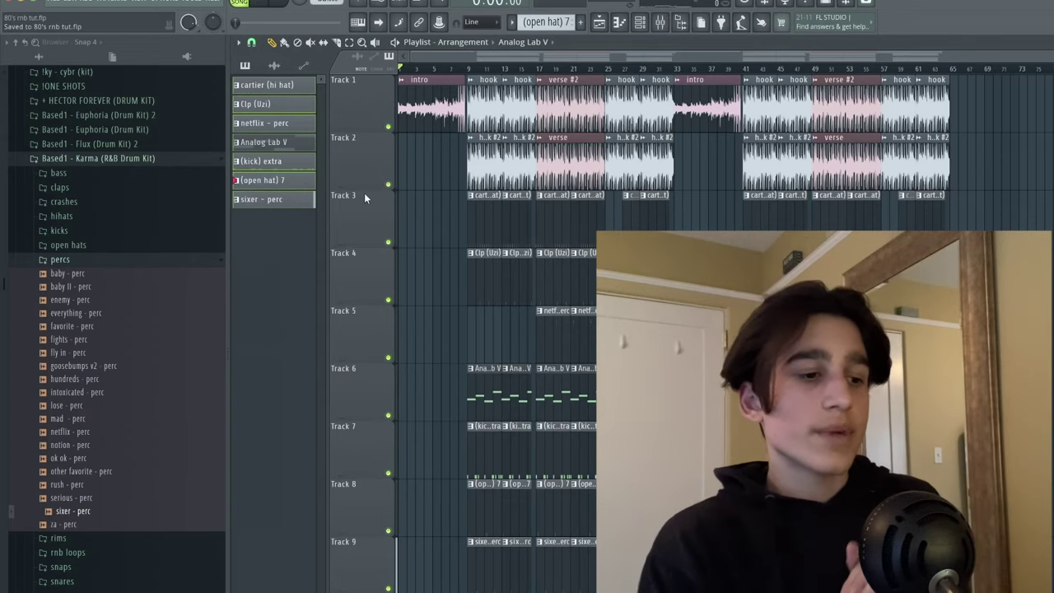